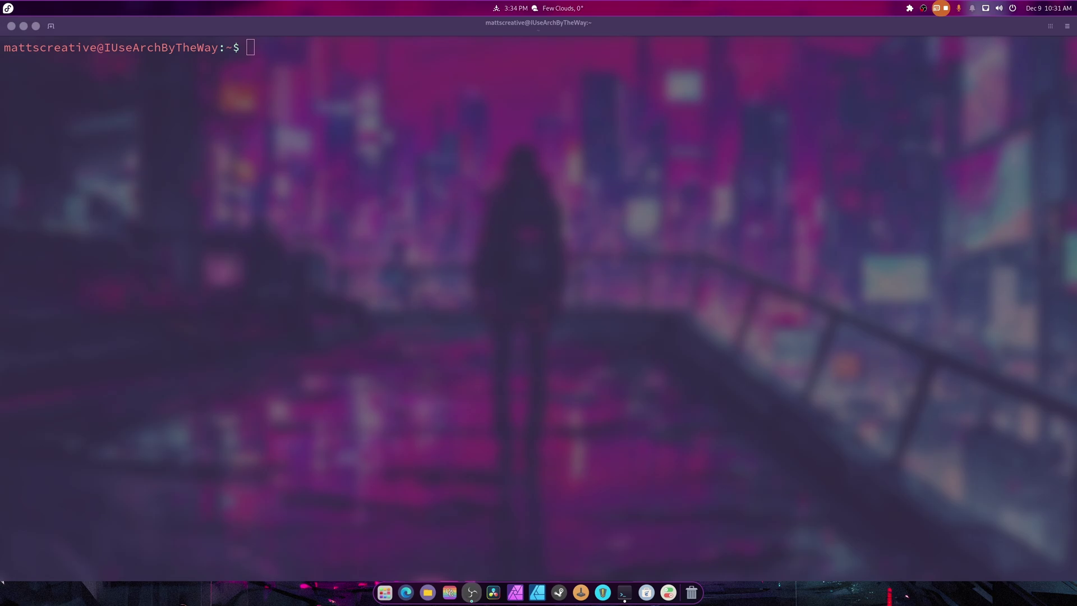
# Step: Check the GPU status with nvidia-smi, then clear the screen
pyautogui.hotkey('alt', 'Tab')
pyautogui.write('nvisdia')
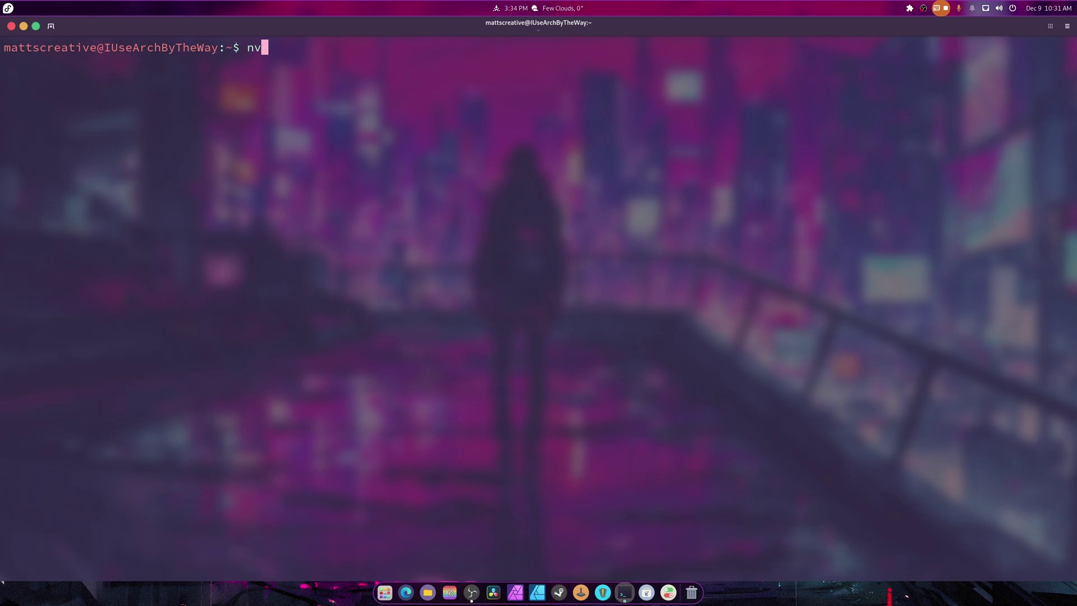
pyautogui.press('BackSpace')
pyautogui.press('BackSpace')
pyautogui.press('BackSpace')
pyautogui.press('BackSpace')
pyautogui.press('BackSpace')
pyautogui.write('idia-smi')
pyautogui.press('Return')
pyautogui.write('clear')
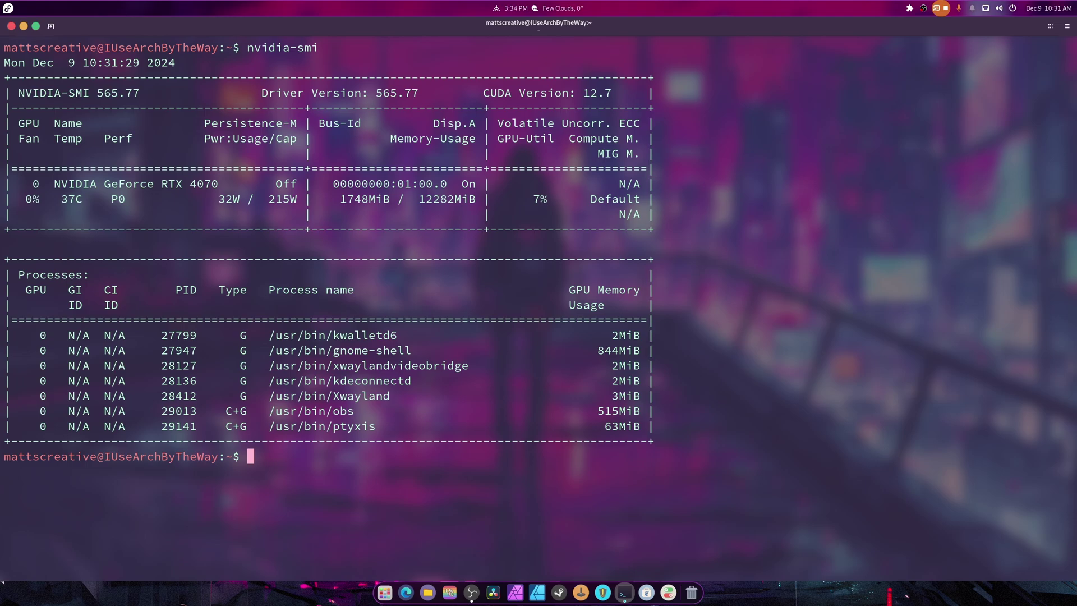
pyautogui.press('Return')
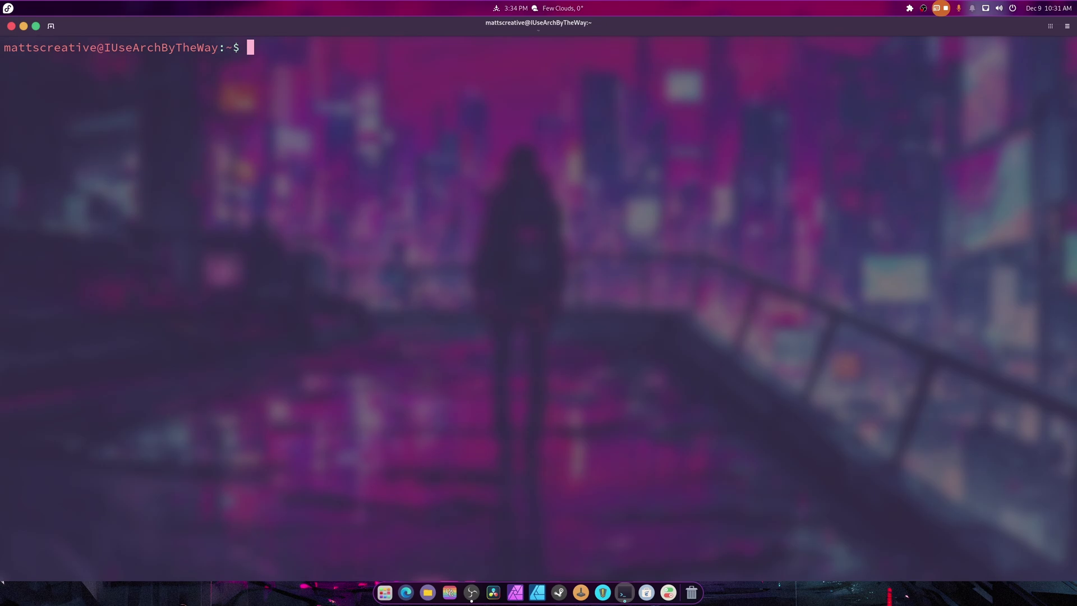
# Step: Run 'sudo dnf update --refresh' and review the 94 upgrades, 3 installs and 416 MiB download
pyautogui.write('nvidia-smi')
pyautogui.press('Up')
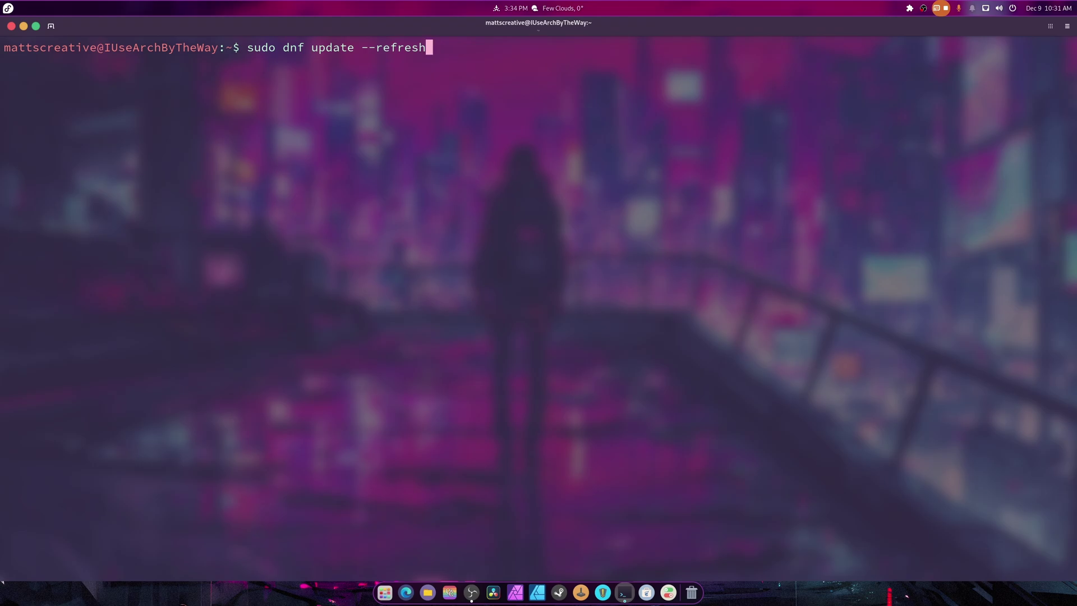
pyautogui.press('Return')
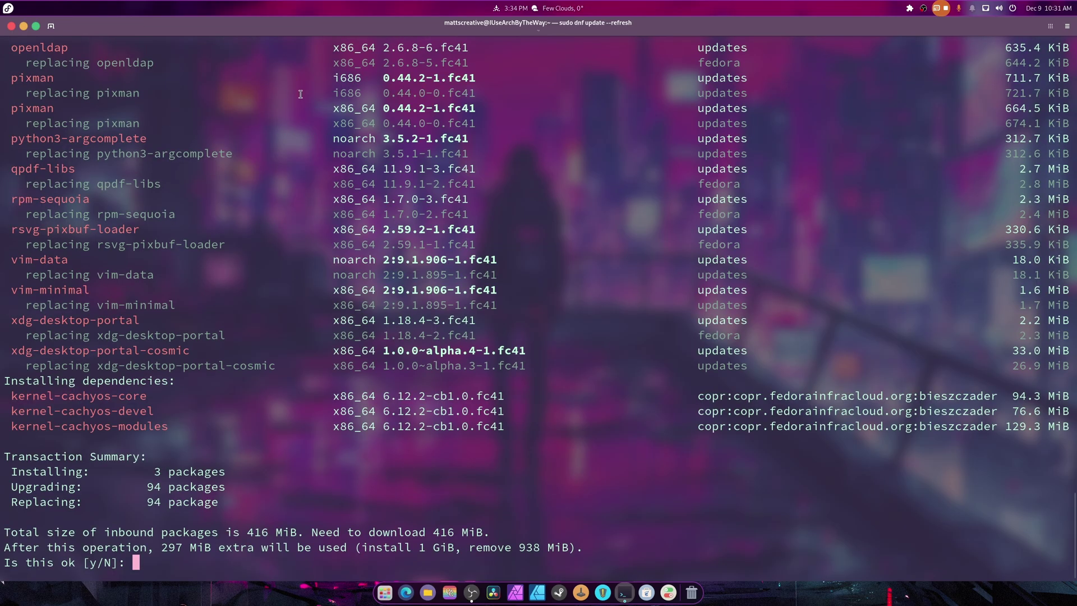
pyautogui.scroll(20, 292, 355)
pyautogui.scroll(20, 291, 355)
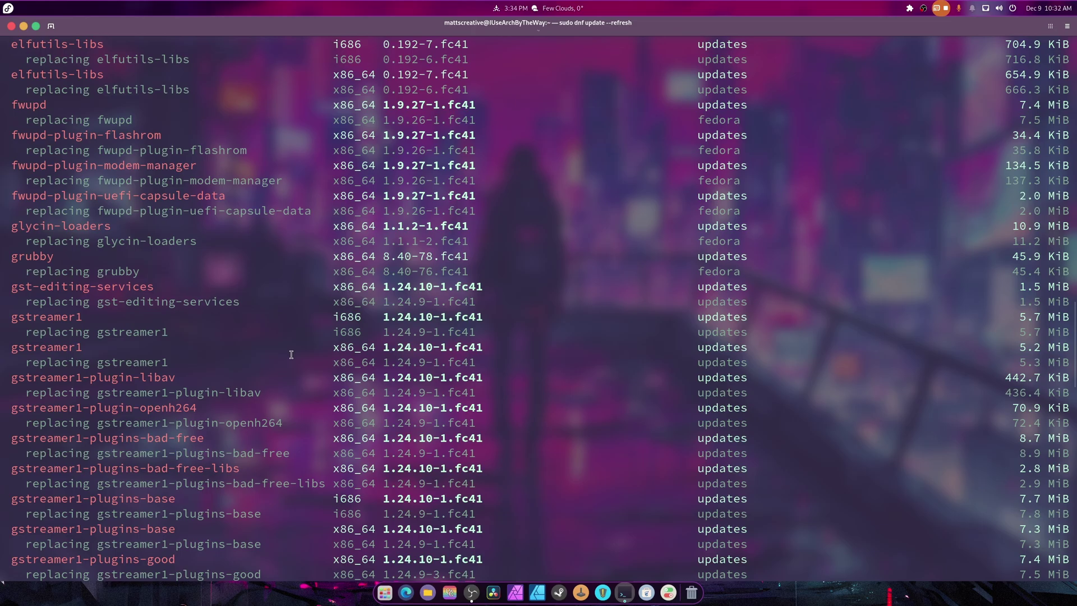
pyautogui.scroll(3, 294, 355)
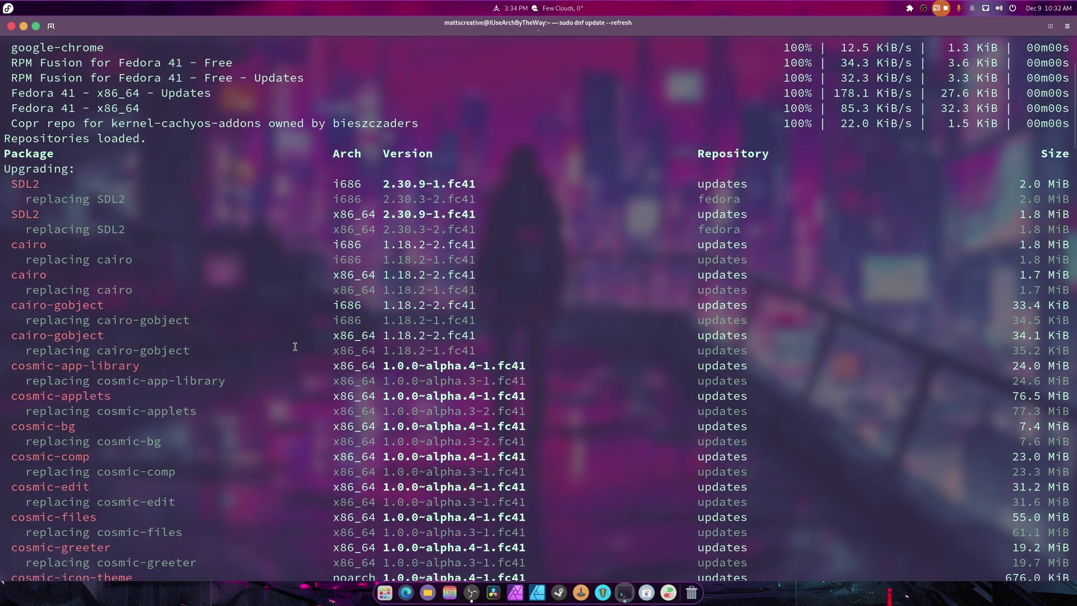
pyautogui.scroll(-4, 286, 337)
pyautogui.scroll(7, 280, 320)
pyautogui.scroll(-20, 280, 321)
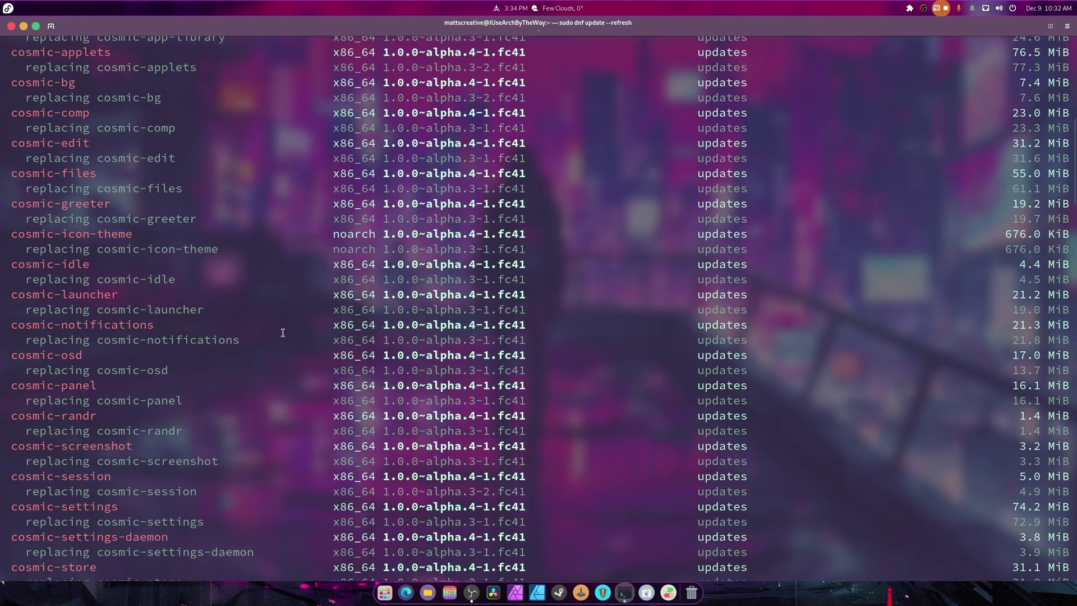
pyautogui.scroll(7, 101, 351)
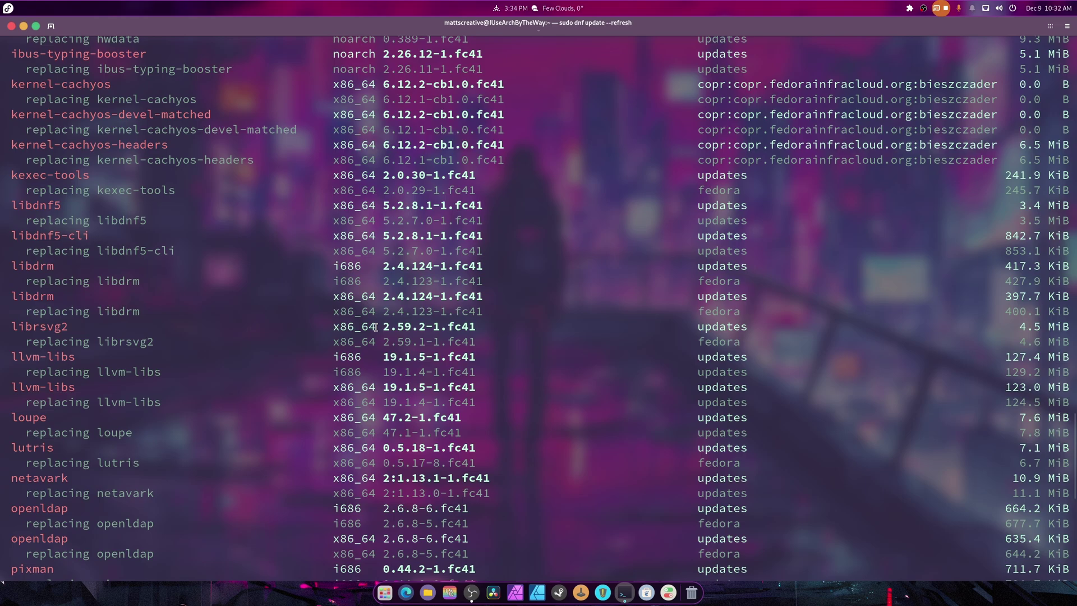
pyautogui.scroll(-1, 84, 428)
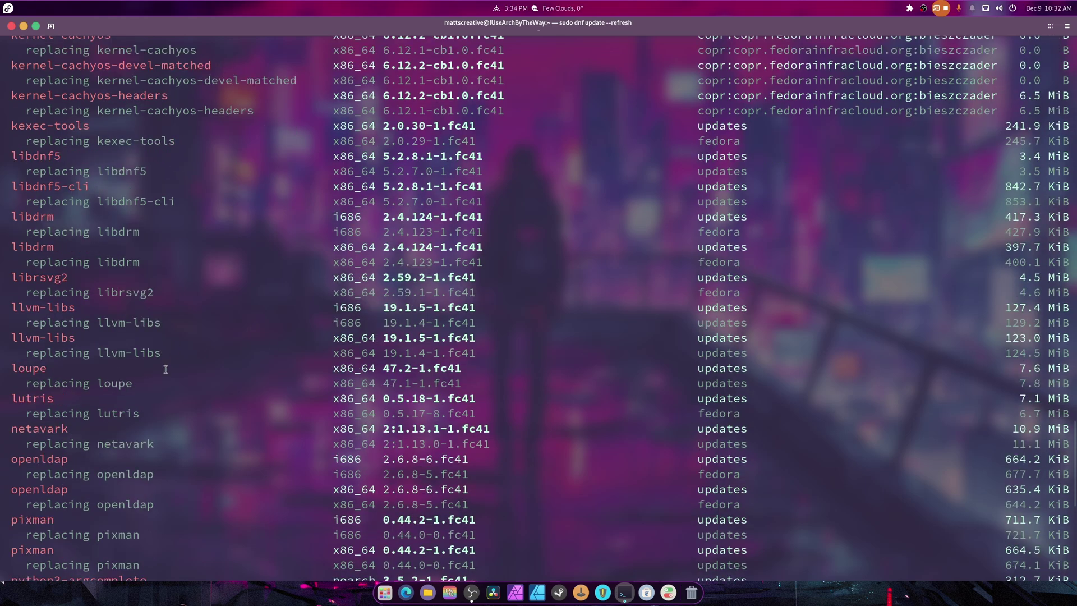
pyautogui.scroll(4, 309, 358)
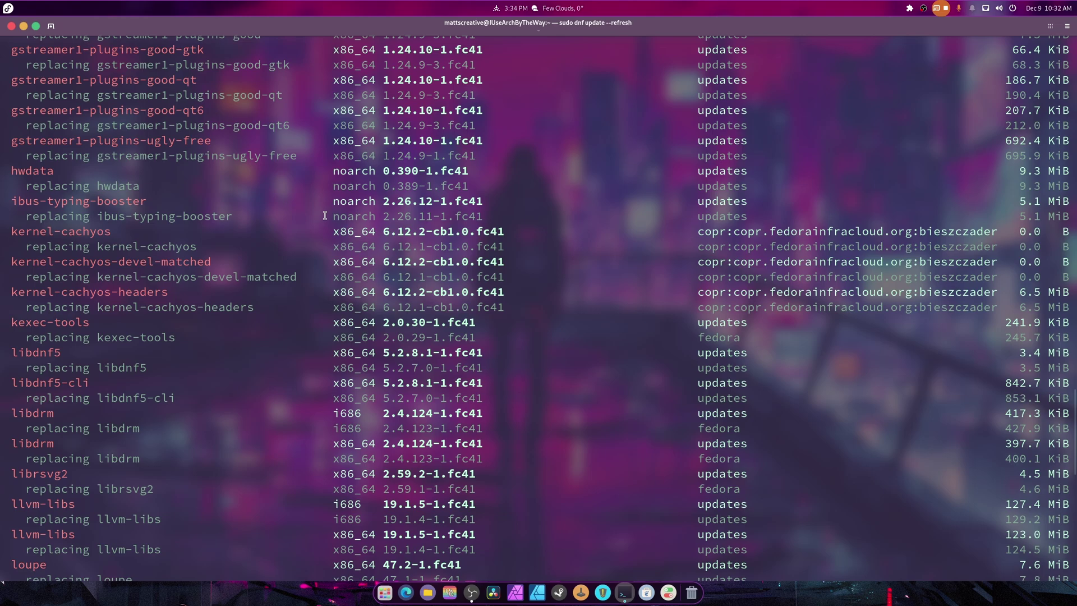
pyautogui.scroll(-13, 430, 248)
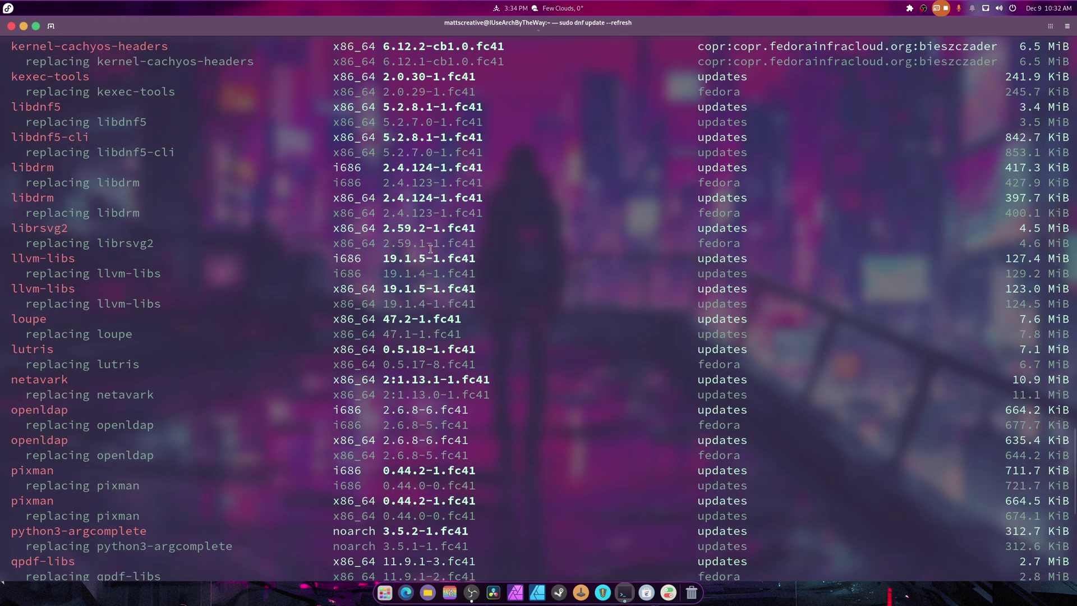
# Step: Answer y so all 97 packages download and the 193-step transaction reaches 'Complete!'
pyautogui.write('y')
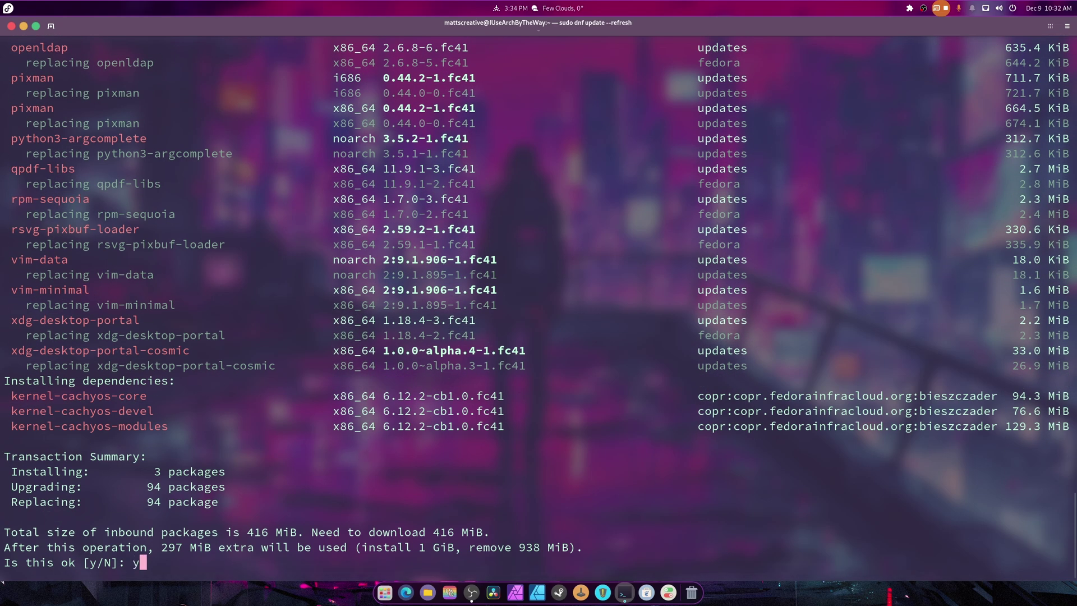
pyautogui.press('Return')
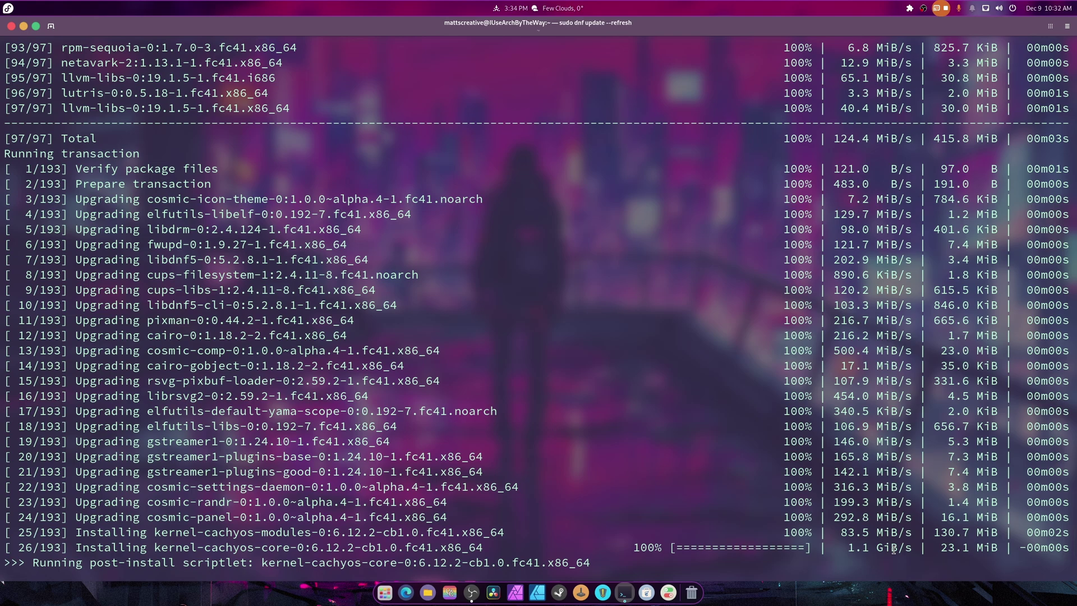
pyautogui.scroll(4, 893, 550)
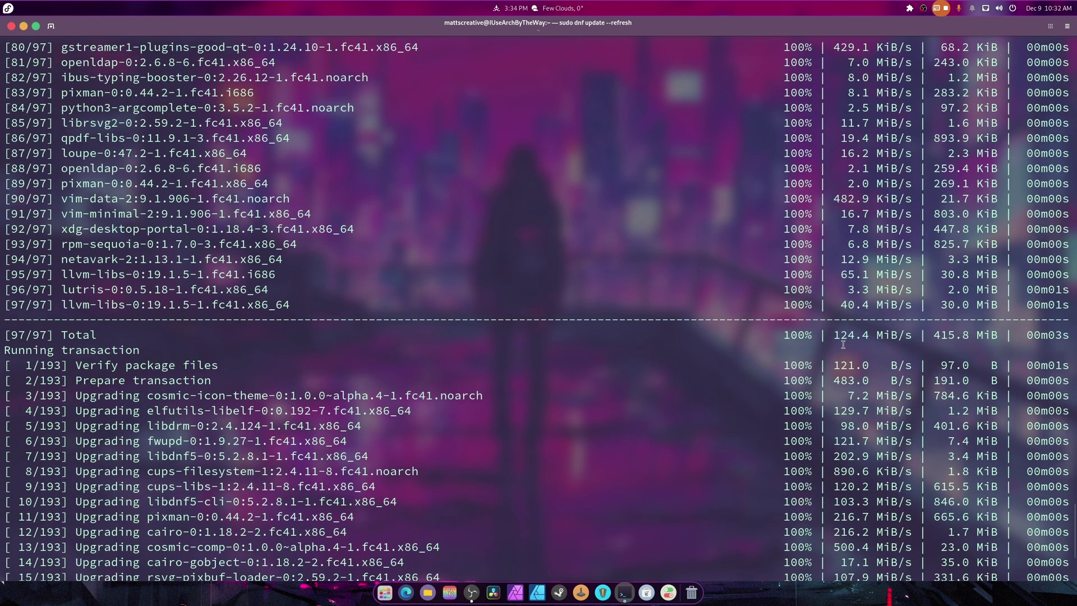
pyautogui.scroll(1, 904, 290)
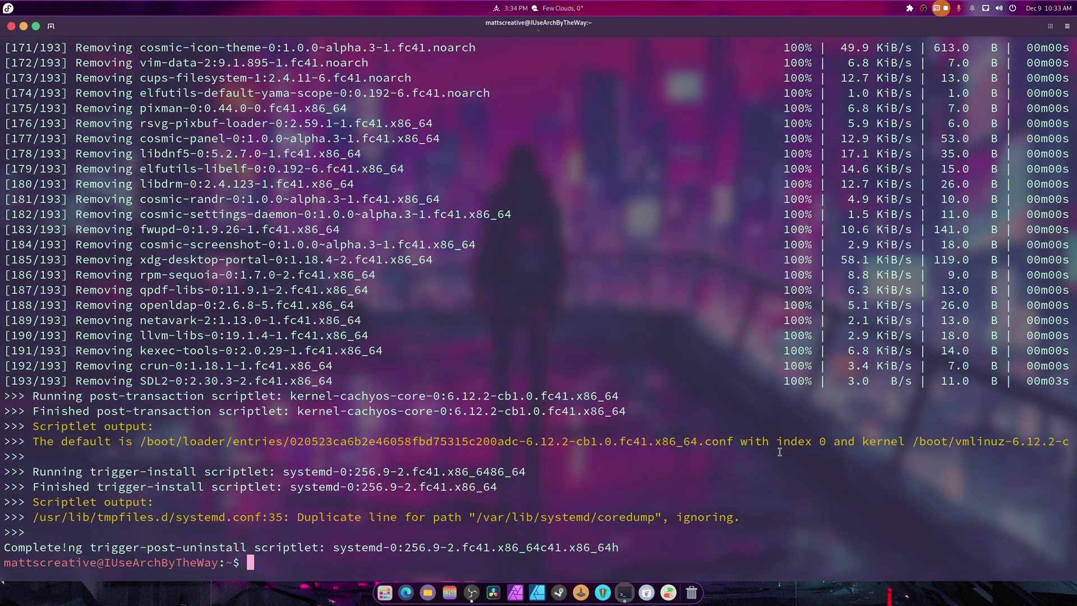
# Step: Rebuild the initramfs for all kernels with 'sudo dracut -f --regenerate-all'
pyautogui.write('sudo dracut -f --r')
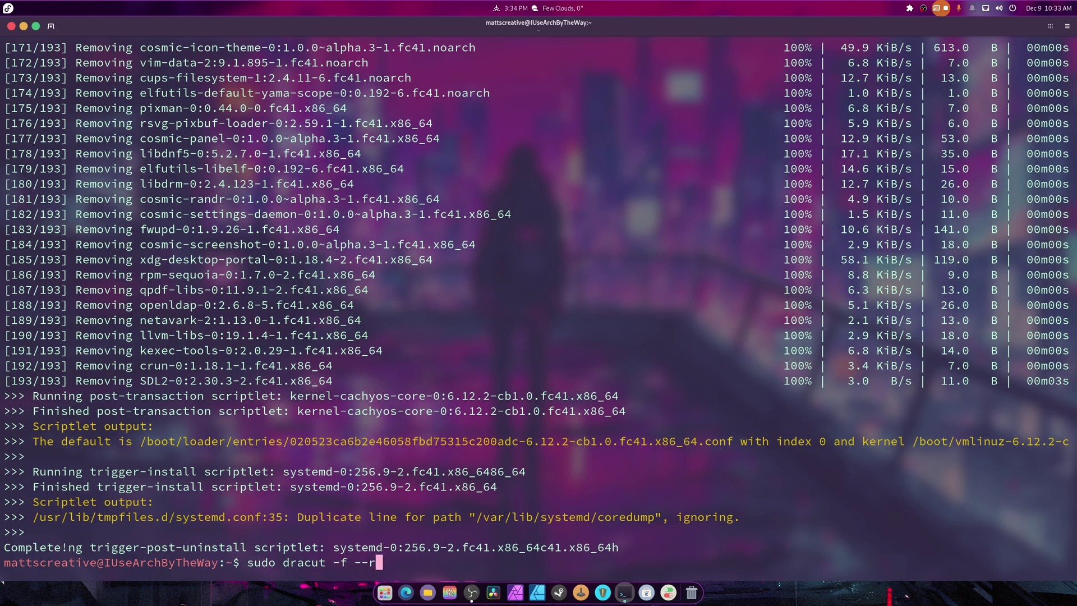
pyautogui.write('egenerate-all')
pyautogui.press('Return')
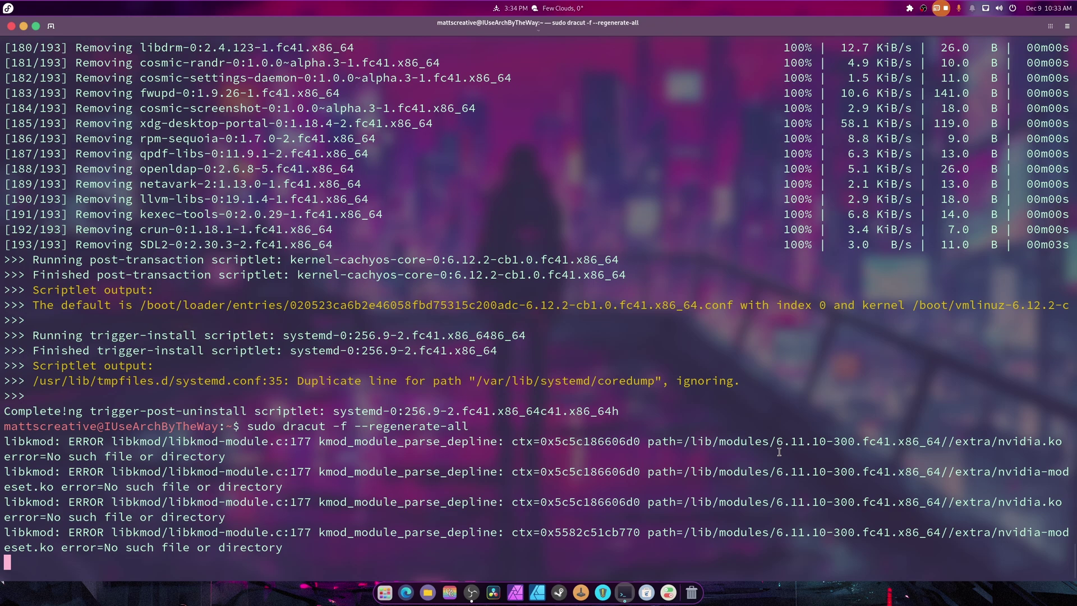
pyautogui.rightClick(428, 594)
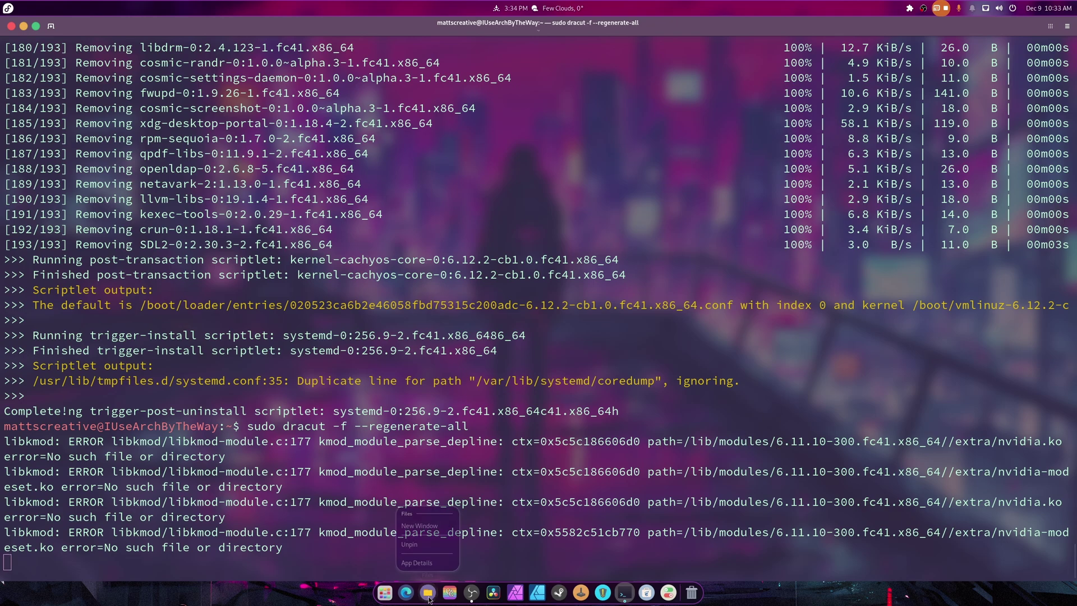
pyautogui.click(782, 535)
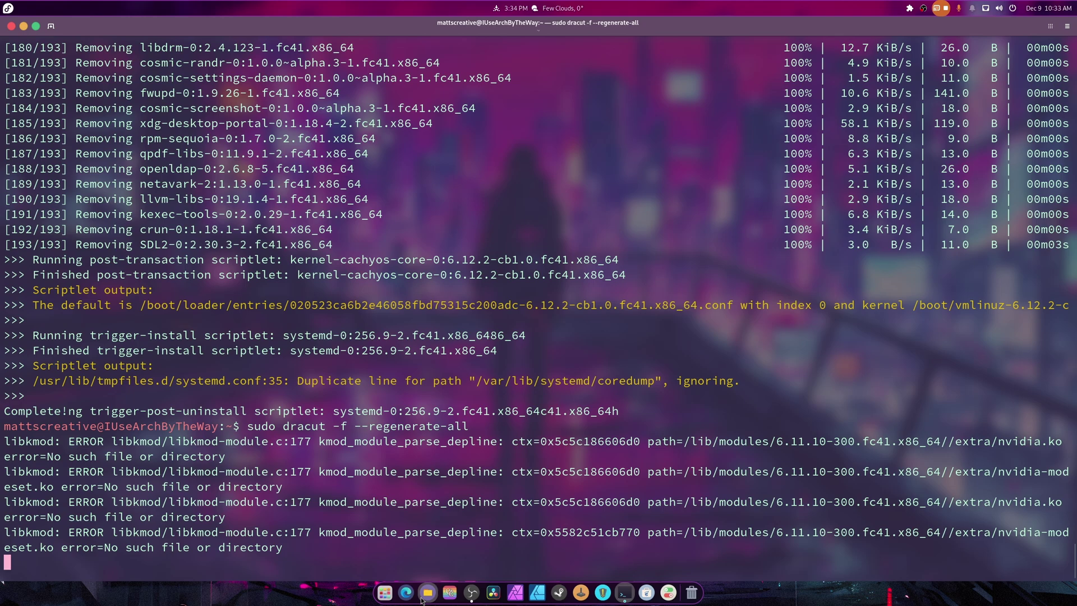
pyautogui.rightClick(429, 594)
pyautogui.click(428, 522)
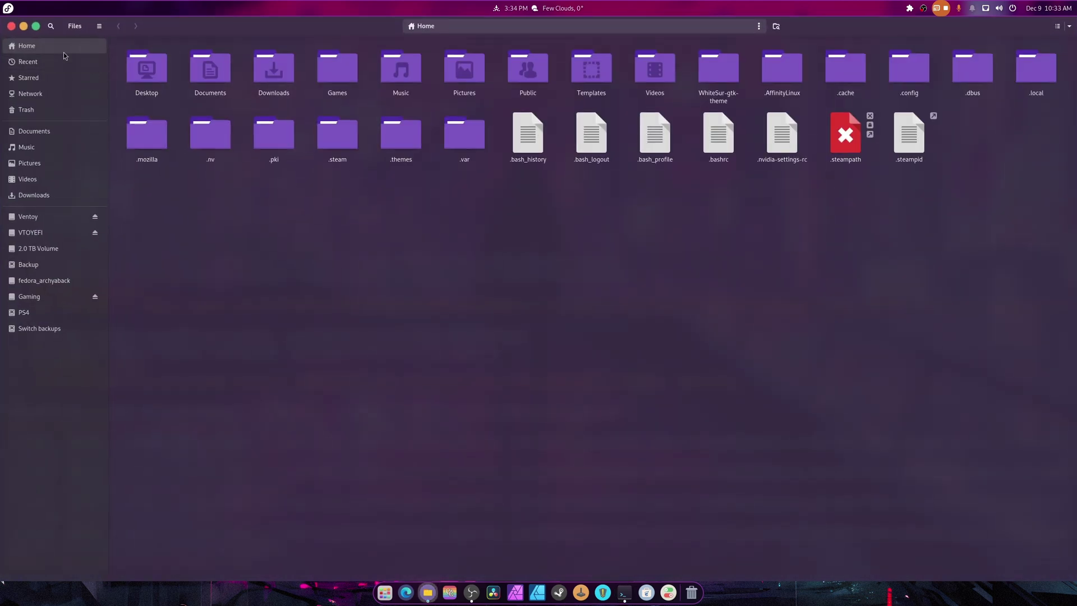
pyautogui.click(11, 26)
pyautogui.click(449, 592)
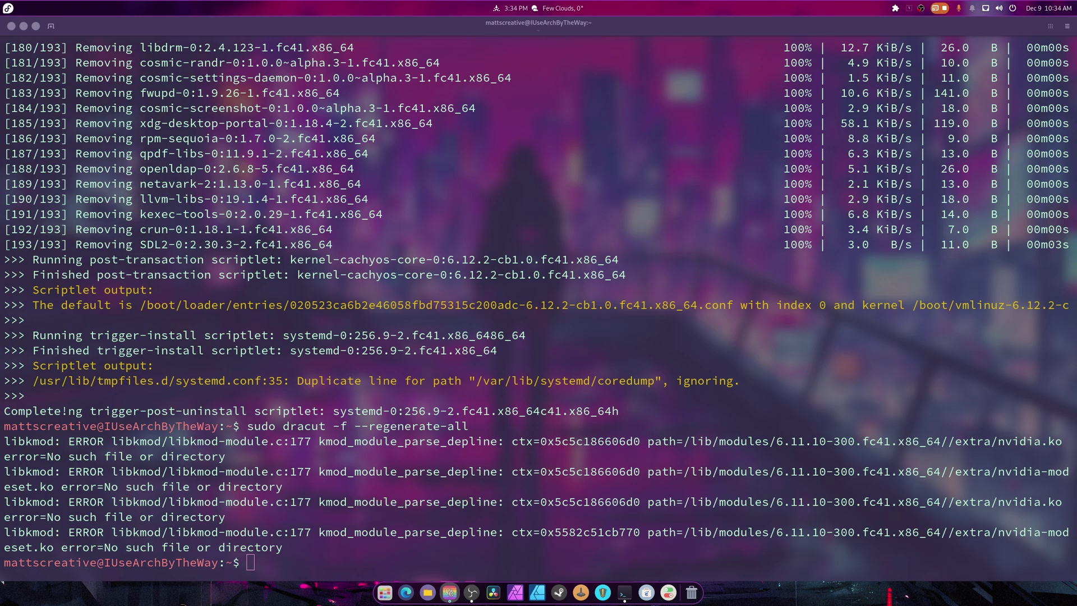
# Step: Put 'rpm -q kernel-core' at the terminal prompt without running it
pyautogui.click(130, 307)
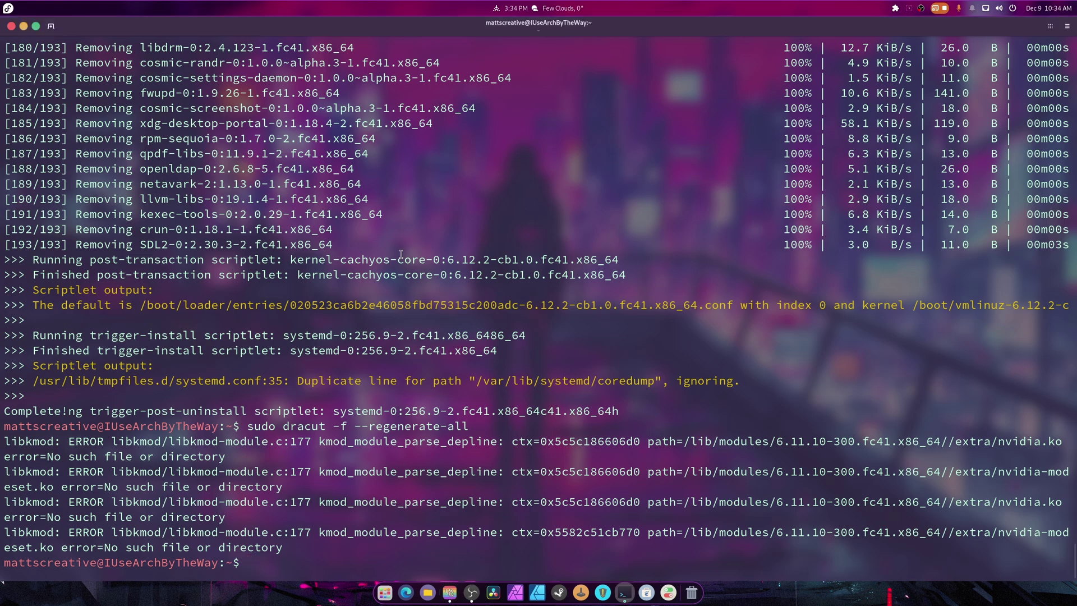
pyautogui.write('rpm -q kernel-core')
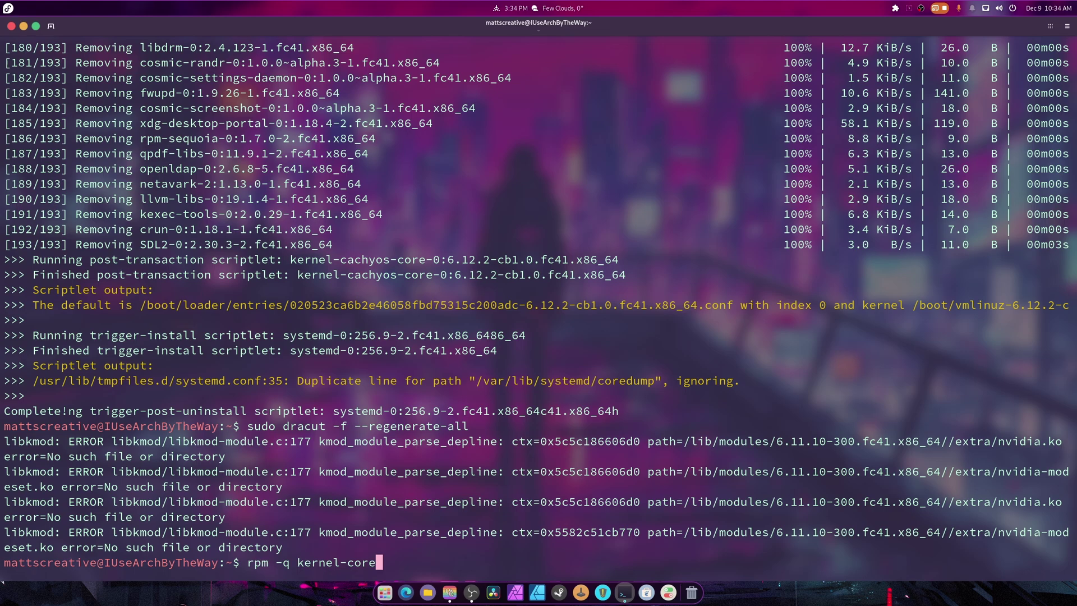
# Step: Run the kernel-core query and copy the installed kernel-core package name
pyautogui.press('Return')
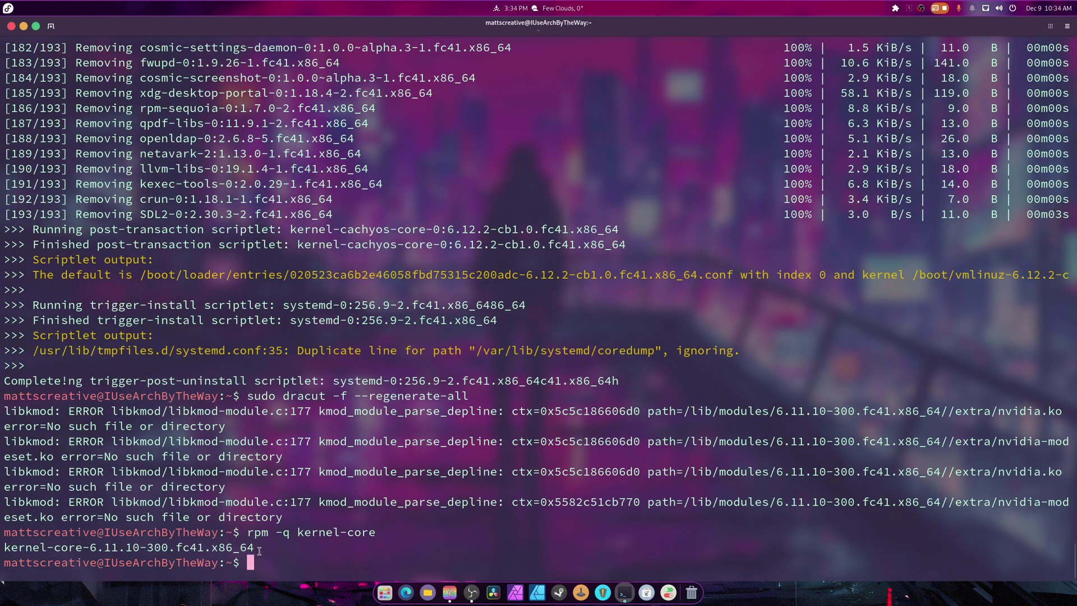
pyautogui.moveTo(255, 547); pyautogui.dragTo(4, 546)
pyautogui.rightClick(16, 547)
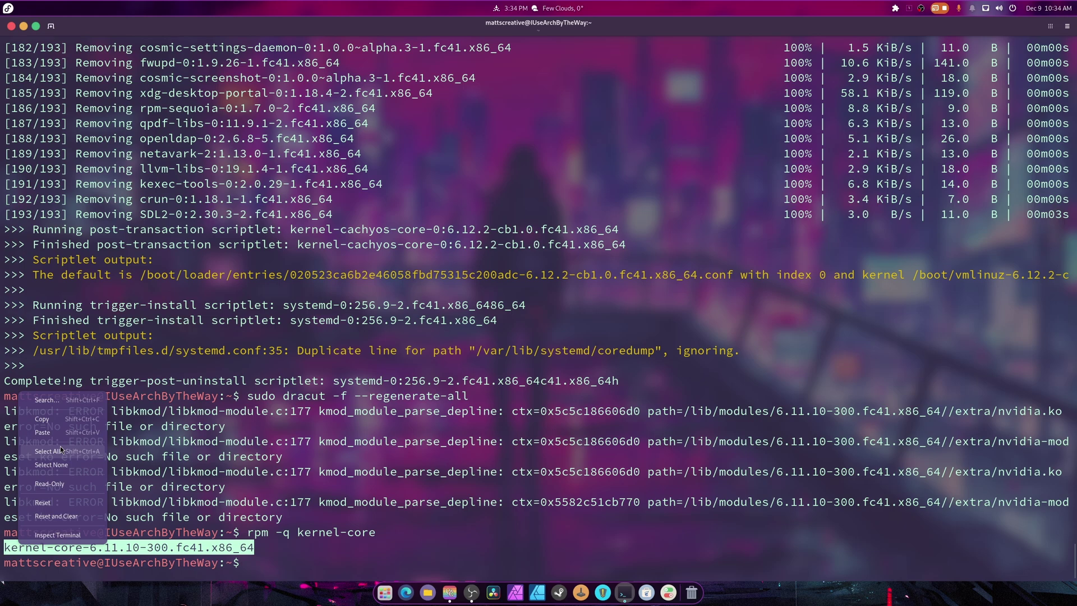
pyautogui.click(57, 418)
# Step: Remove kernel-core-6.11.10-300.fc41.x86_64 with 'sudo dnf remove', confirming all six packages
pyautogui.write('sudom dn')
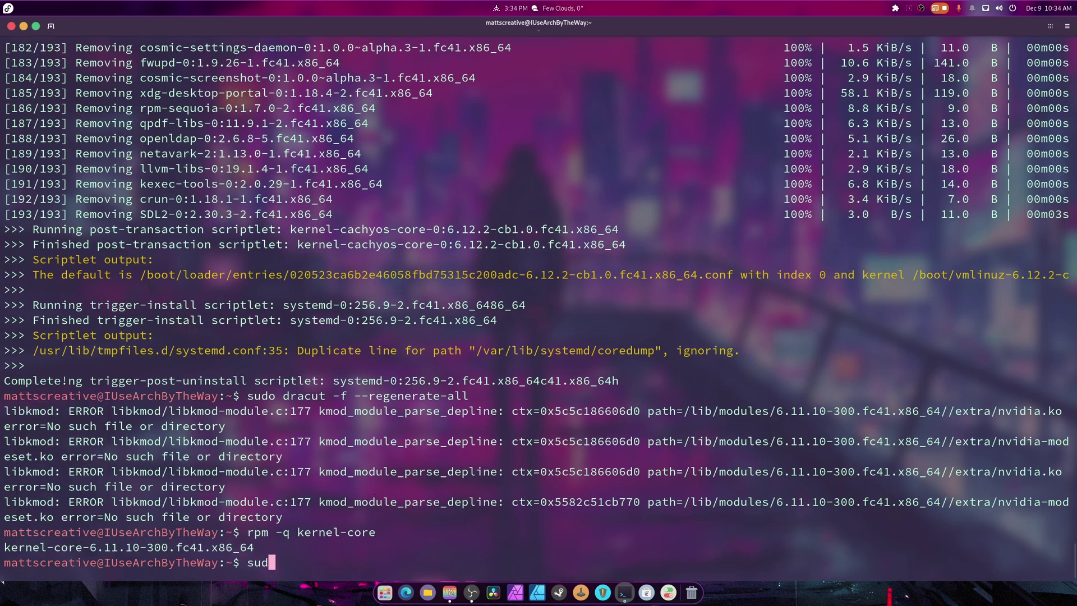
pyautogui.press('BackSpace')
pyautogui.press('BackSpace')
pyautogui.press('BackSpace')
pyautogui.press('BackSpace')
pyautogui.write('dnf remove')
pyautogui.hotkey('ctrl', 'shift', 'v')
pyautogui.press('Return')
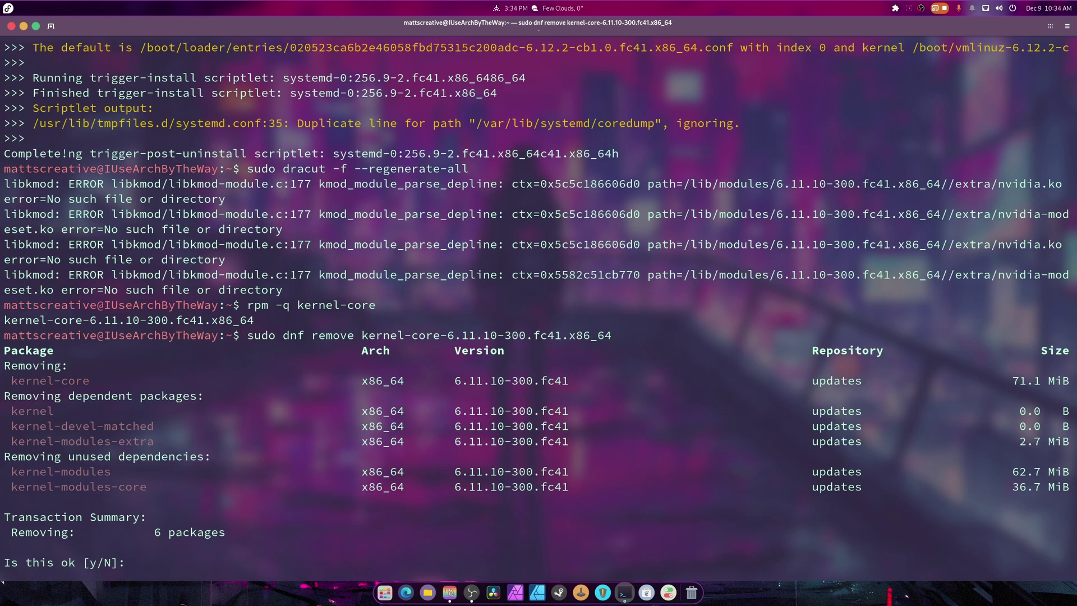
pyautogui.write('y')
pyautogui.press('Return')
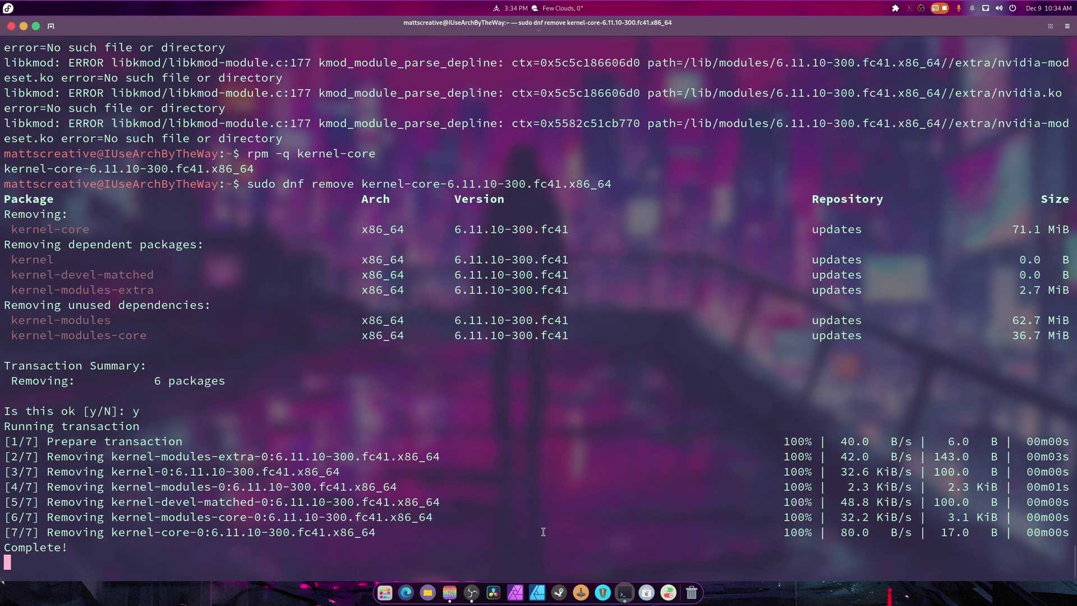
pyautogui.scroll(2, 543, 532)
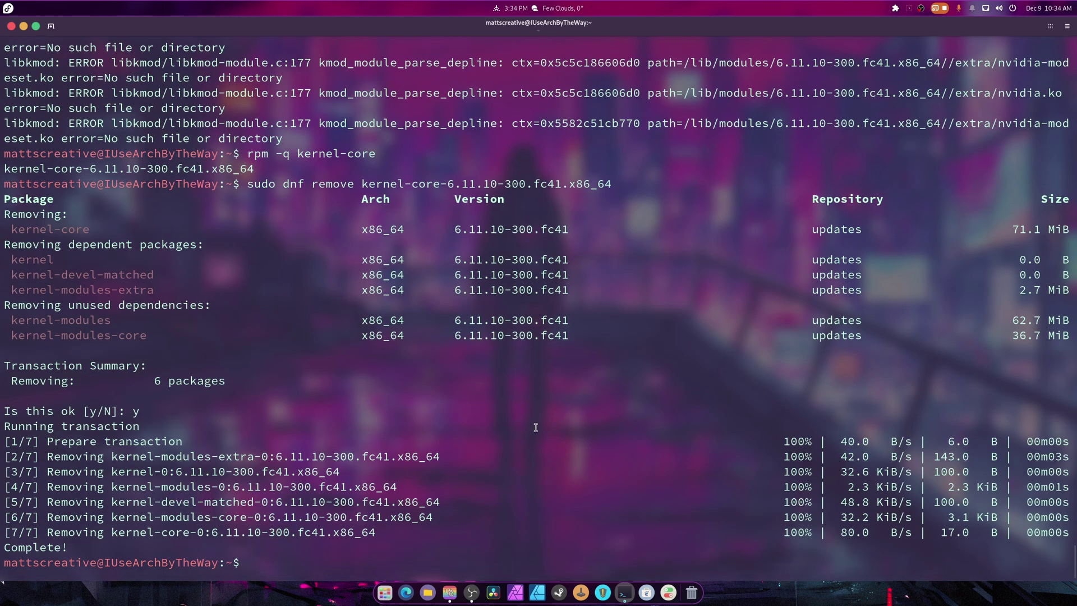
# Step: Clear the kernel removal output from the terminal with 'clear'
pyautogui.write('clear')
pyautogui.press('Return')
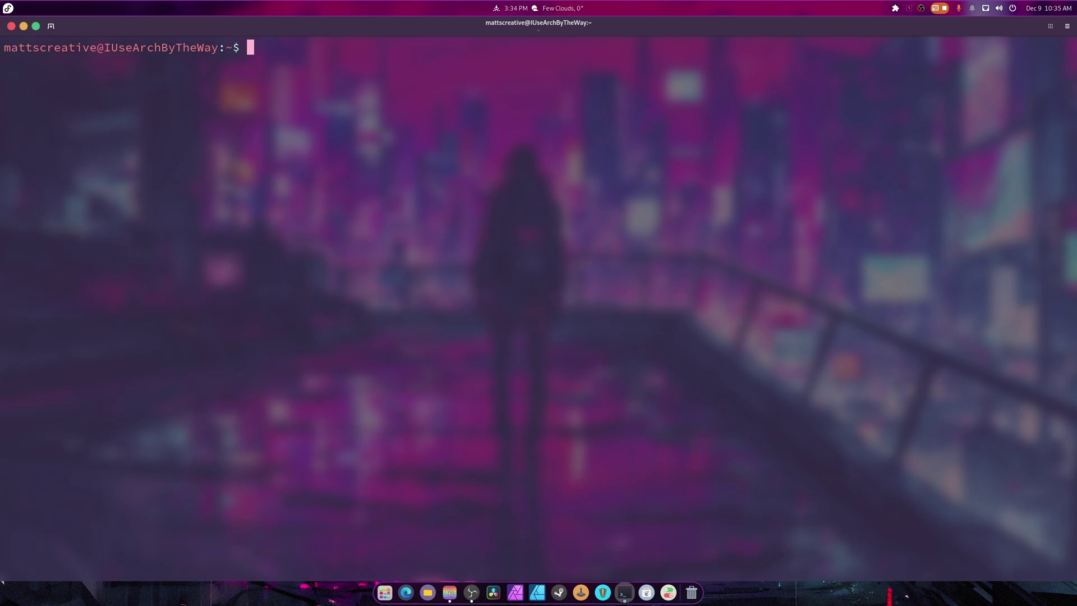
# Step: Switch to a root shell with su and look back through earlier commands
pyautogui.write('su')
pyautogui.press('Return')
pyautogui.press('Return')
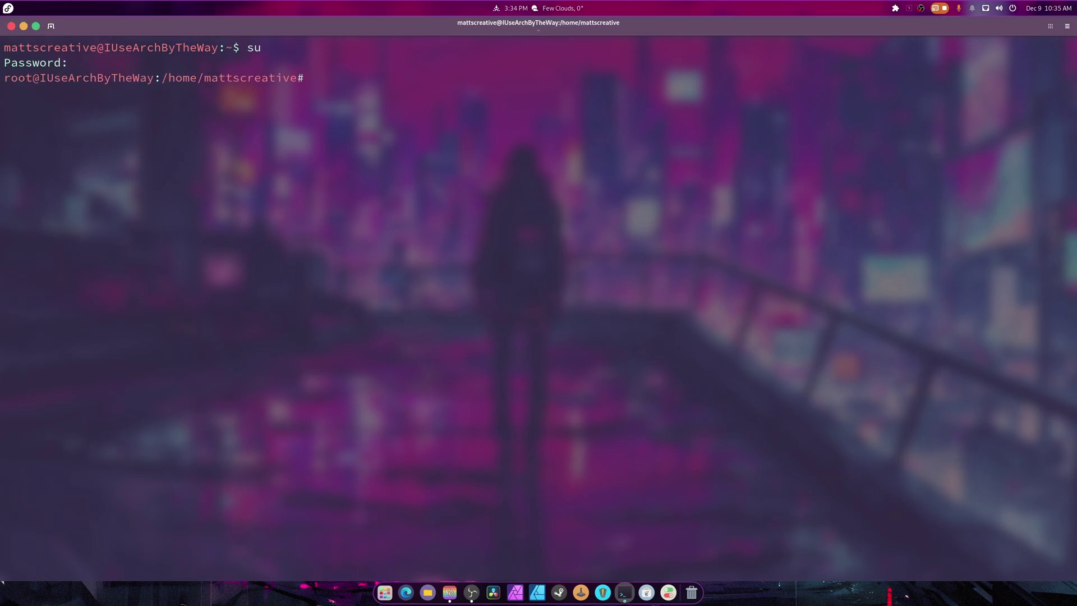
pyautogui.write('reboot')
pyautogui.press('Up')
pyautogui.press('Up')
pyautogui.press('Down')
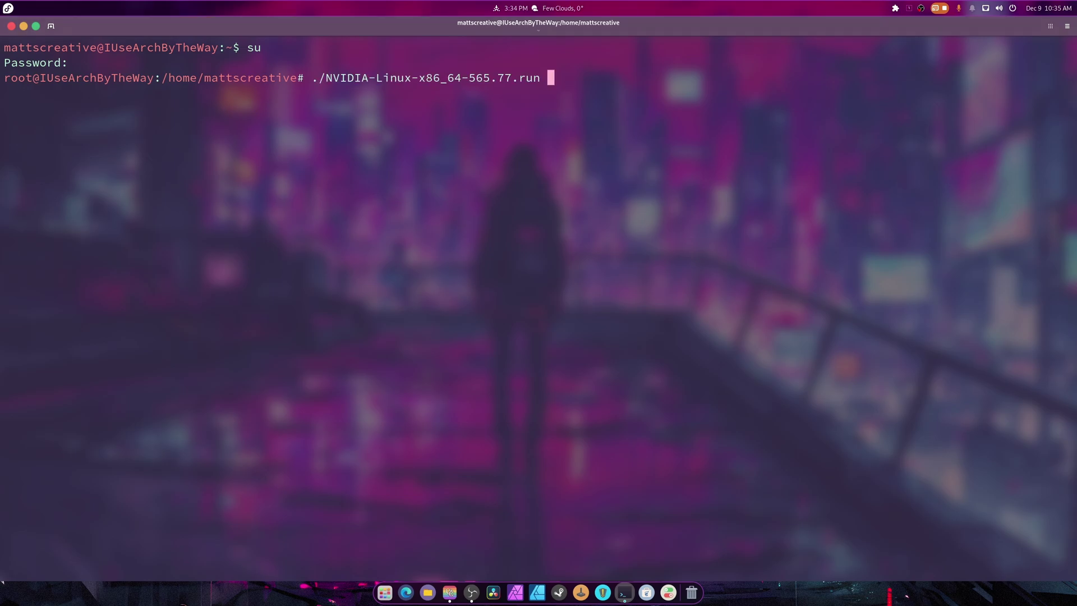
pyautogui.press('BackSpace')
pyautogui.press('BackSpace')
pyautogui.press('BackSpace')
pyautogui.press('BackSpace')
pyautogui.press('BackSpace')
pyautogui.press('BackSpace')
pyautogui.press('BackSpace')
pyautogui.press('BackSpace')
pyautogui.press('BackSpace')
pyautogui.press('BackSpace')
pyautogui.press('BackSpace')
pyautogui.press('BackSpace')
pyautogui.press('BackSpace')
pyautogui.press('BackSpace')
pyautogui.press('BackSpace')
pyautogui.press('BackSpace')
pyautogui.press('BackSpace')
pyautogui.press('BackSpace')
pyautogui.press('BackSpace')
pyautogui.press('BackSpace')
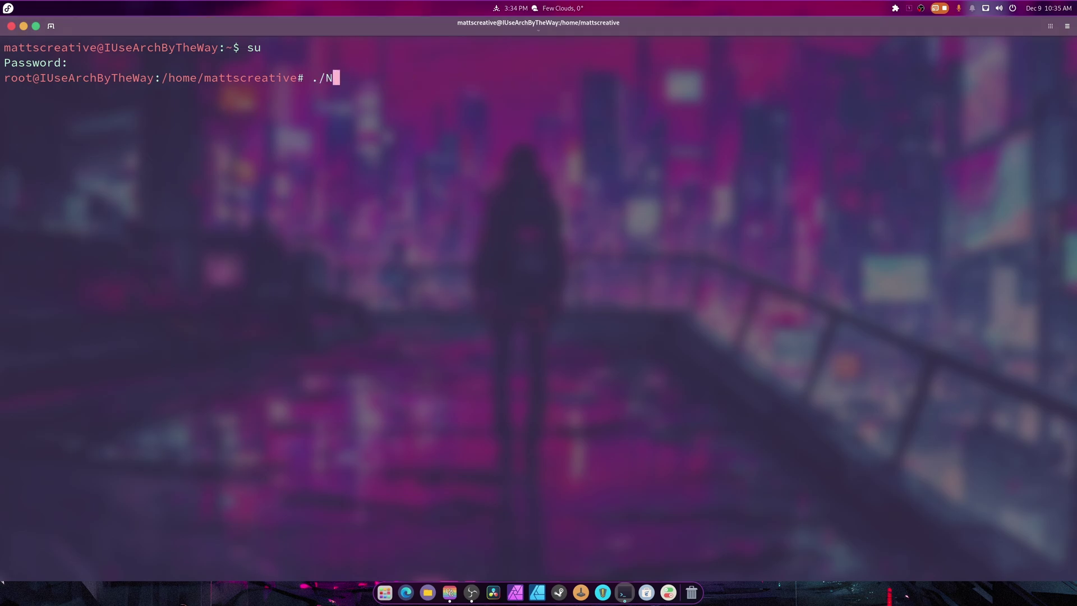
# Step: Bring ./NVIDIA-Linux-x86_64-565.77.run back to the root prompt from history, unrun
pyautogui.write('sudo dracut -f ')
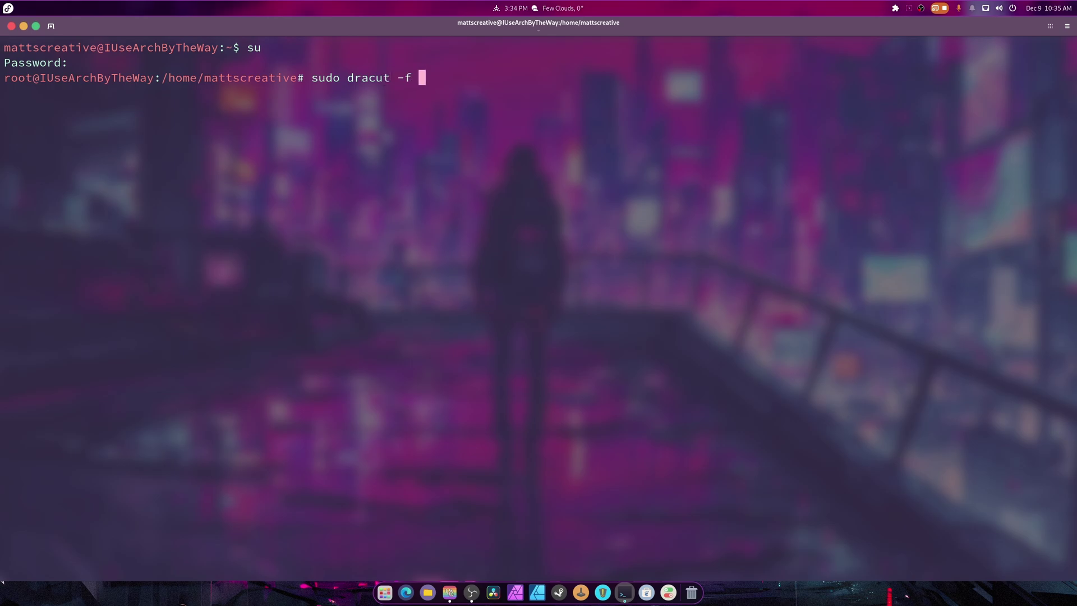
pyautogui.write('--regener')
pyautogui.press('Tab')
pyautogui.press('Up')
pyautogui.press('Up')
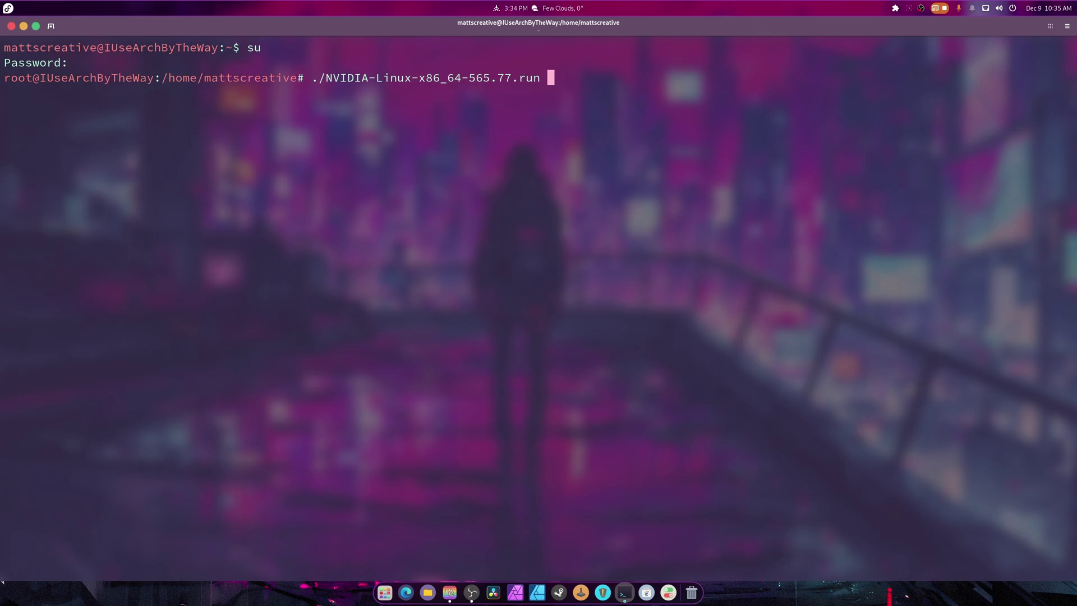
pyautogui.press('Down')
pyautogui.press('Down')
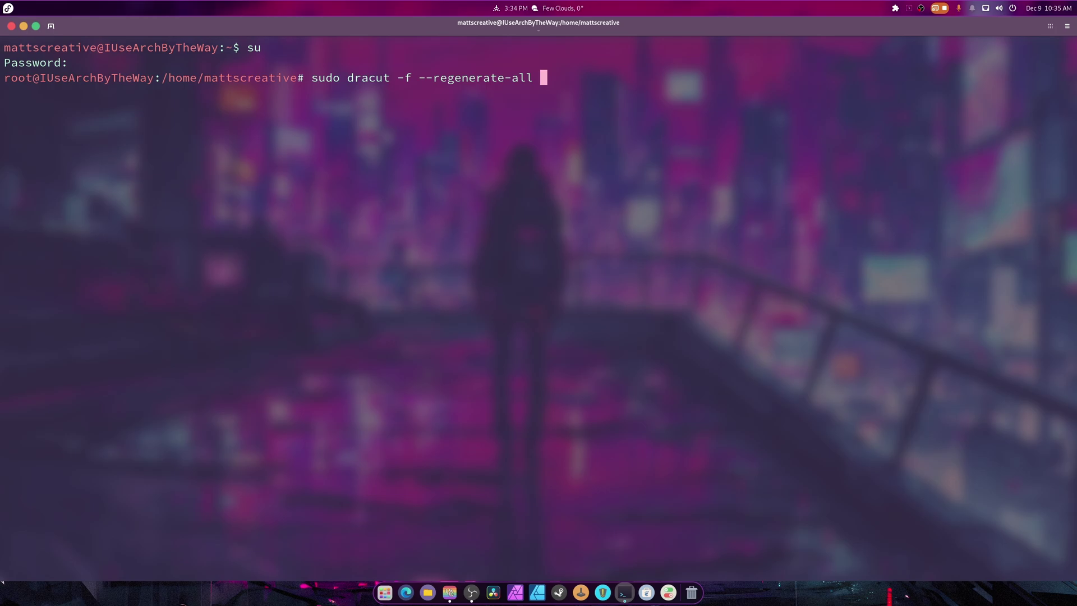
pyautogui.press('Up')
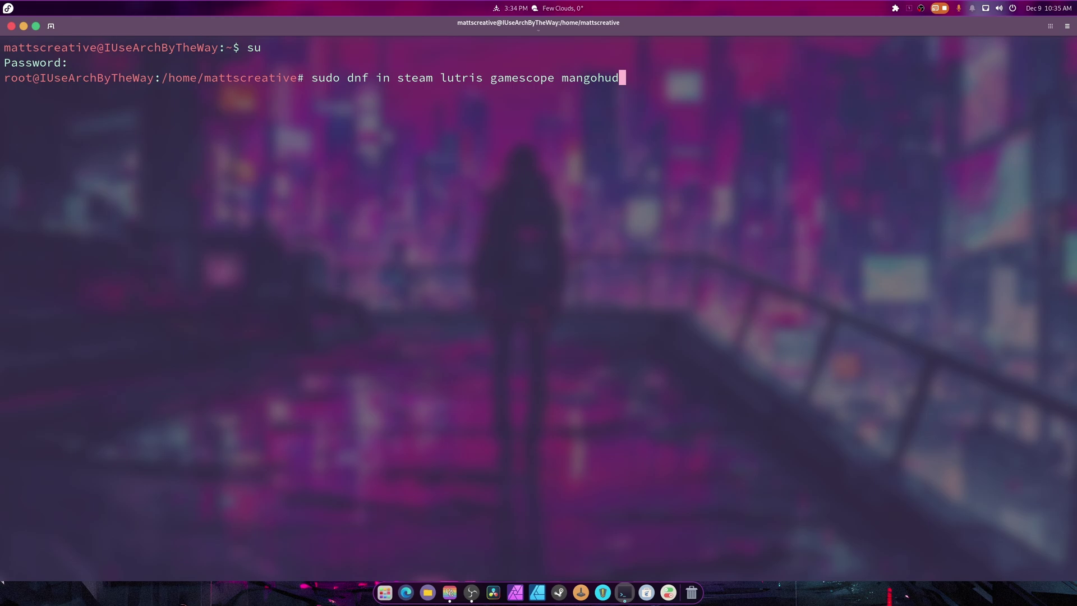
pyautogui.press('Up')
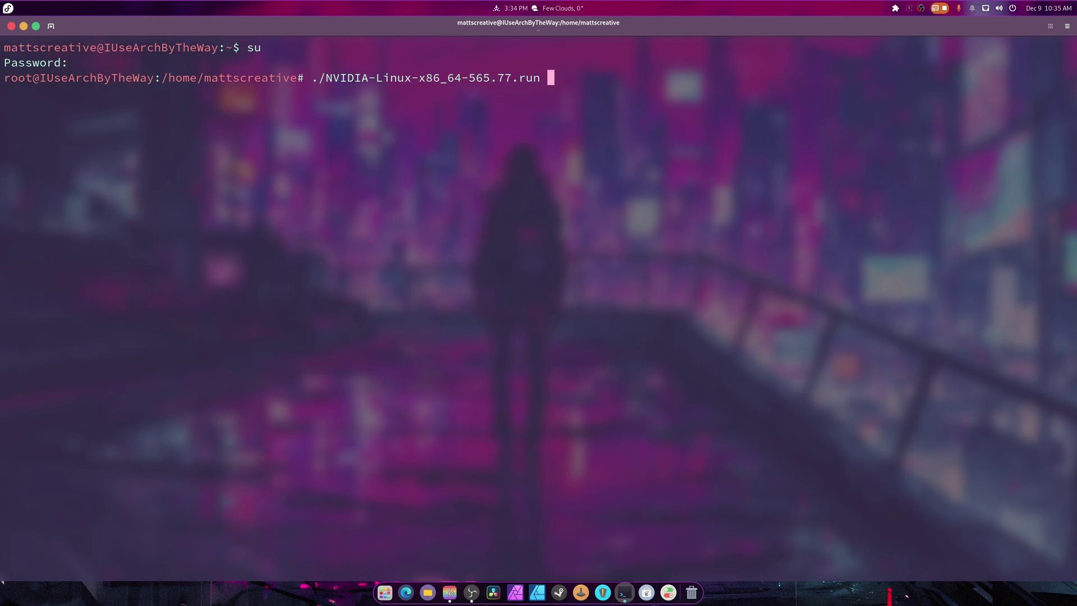
# Step: Append --uninstall to the NVIDIA installer command without running it
pyautogui.write('--uninstall')
# Step: Erase the NVIDIA uninstall command and clear the screen
pyautogui.press('BackSpace')
pyautogui.press('BackSpace')
pyautogui.press('BackSpace')
pyautogui.press('BackSpace')
pyautogui.press('BackSpace')
pyautogui.press('BackSpace')
pyautogui.press('BackSpace')
pyautogui.press('BackSpace')
pyautogui.press('BackSpace')
pyautogui.press('BackSpace')
pyautogui.press('BackSpace')
pyautogui.press('BackSpace')
pyautogui.press('BackSpace')
pyautogui.press('BackSpace')
pyautogui.press('BackSpace')
pyautogui.press('BackSpace')
pyautogui.press('BackSpace')
pyautogui.press('BackSpace')
pyautogui.press('BackSpace')
pyautogui.press('BackSpace')
pyautogui.press('BackSpace')
pyautogui.press('BackSpace')
pyautogui.press('BackSpace')
pyautogui.press('BackSpace')
pyautogui.press('BackSpace')
pyautogui.press('BackSpace')
pyautogui.press('BackSpace')
pyautogui.press('BackSpace')
pyautogui.press('BackSpace')
pyautogui.press('BackSpace')
pyautogui.press('BackSpace')
pyautogui.press('BackSpace')
pyautogui.press('BackSpace')
pyautogui.press('BackSpace')
pyautogui.press('BackSpace')
pyautogui.press('BackSpace')
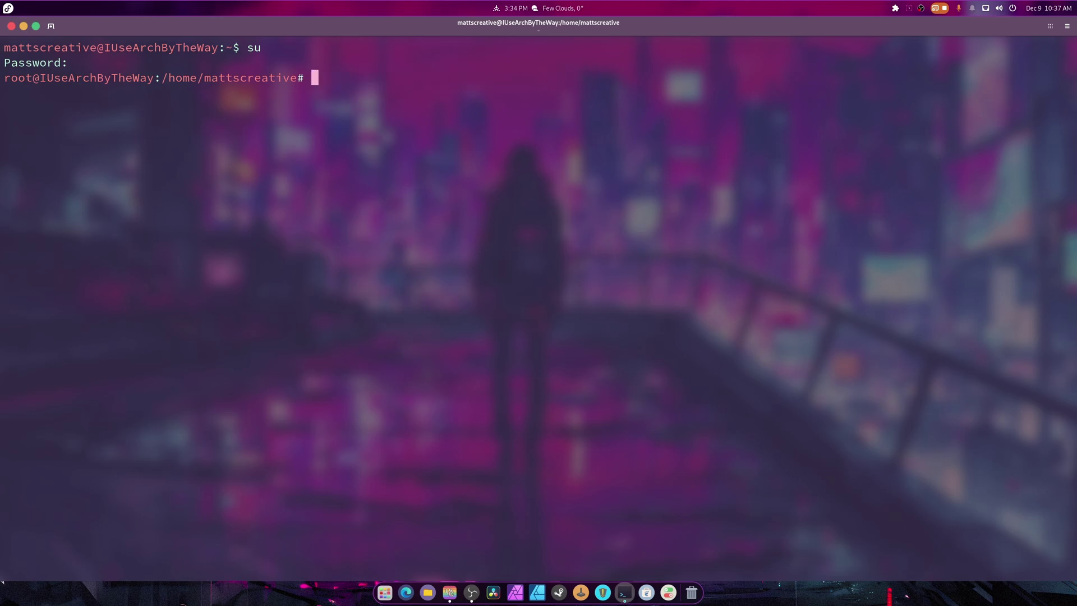
pyautogui.write('clea')
pyautogui.write('r')
pyautogui.press('Return')
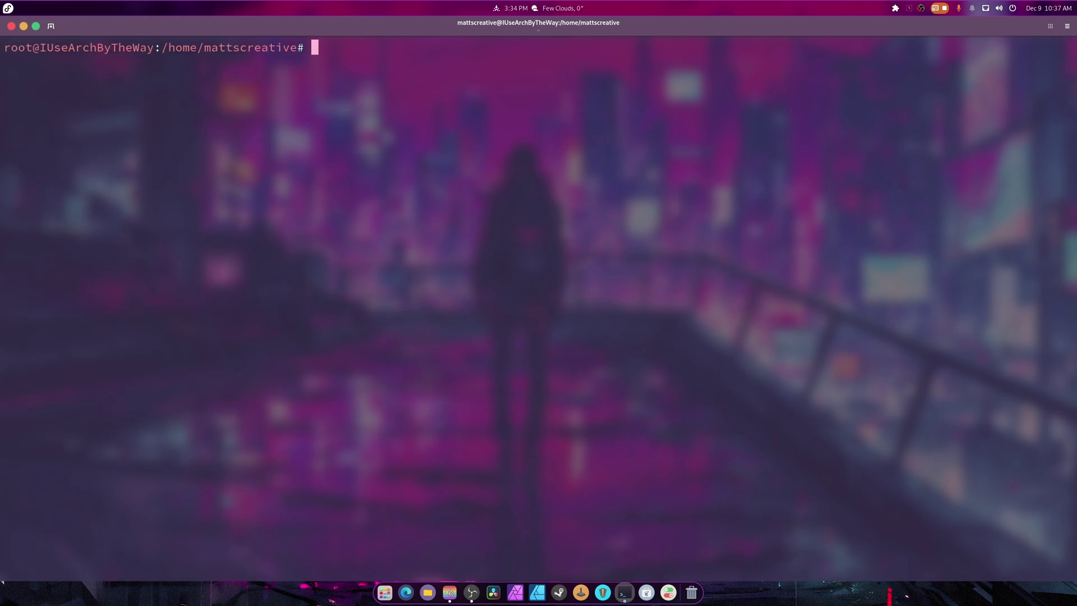
# Step: Check the mutter and GNOME Shell versions, both reporting 47.1
pyautogui.write('mutter --version')
pyautogui.press('Return')
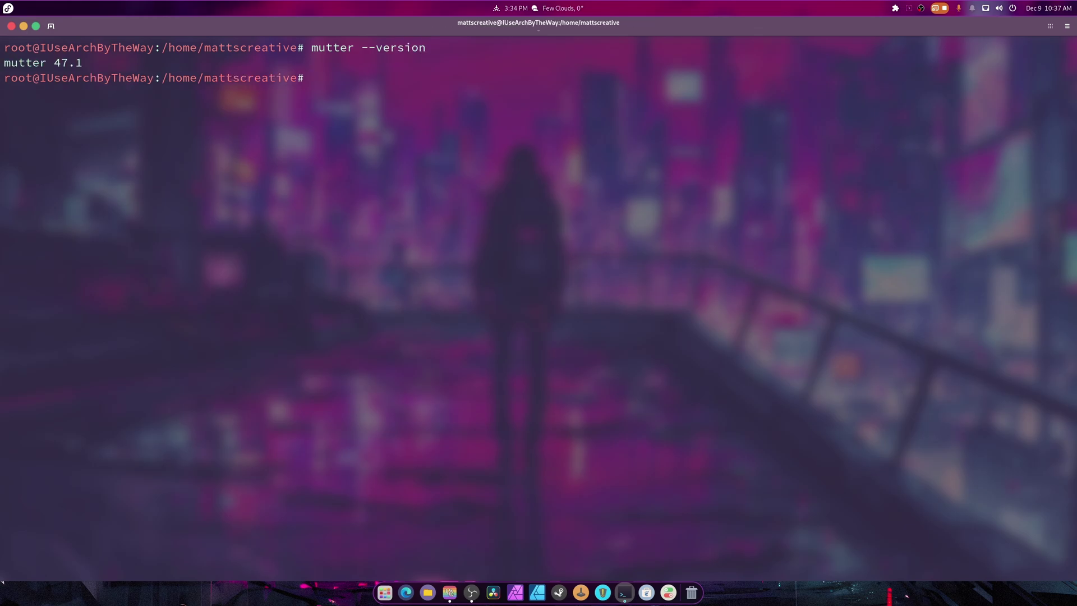
pyautogui.press('Up')
pyautogui.press('Left')
pyautogui.press('Left')
pyautogui.press('Left')
pyautogui.press('Left')
pyautogui.press('Left')
pyautogui.press('Left')
pyautogui.press('Left')
pyautogui.press('Left')
pyautogui.press('Left')
pyautogui.press('Left')
pyautogui.press('BackSpace')
pyautogui.press('BackSpace')
pyautogui.press('BackSpace')
pyautogui.press('BackSpace')
pyautogui.press('BackSpace')
pyautogui.press('BackSpace')
pyautogui.write('gnome-shell')
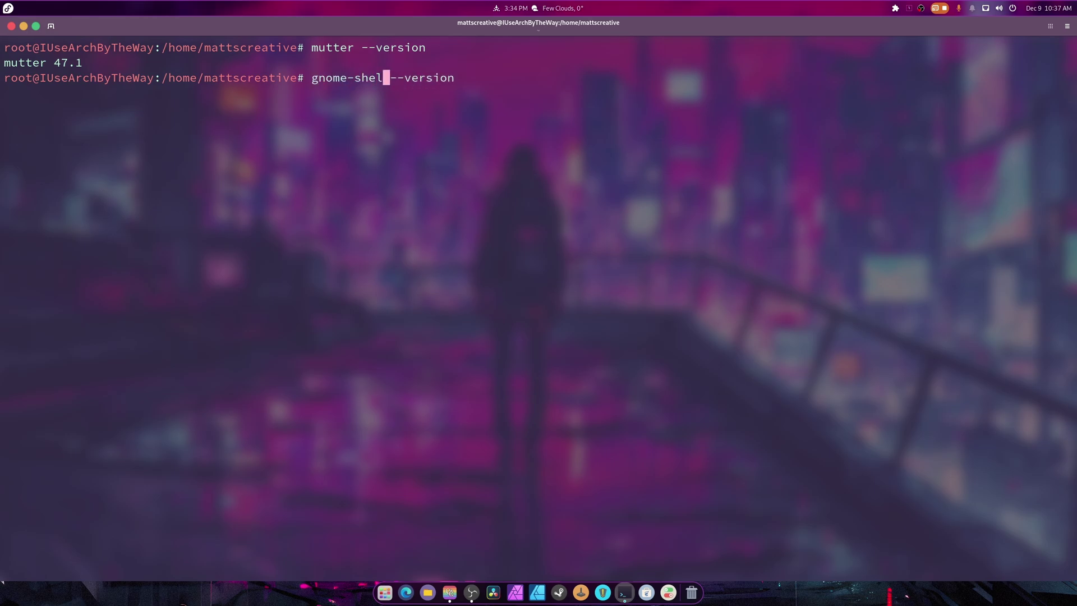
pyautogui.press('Return')
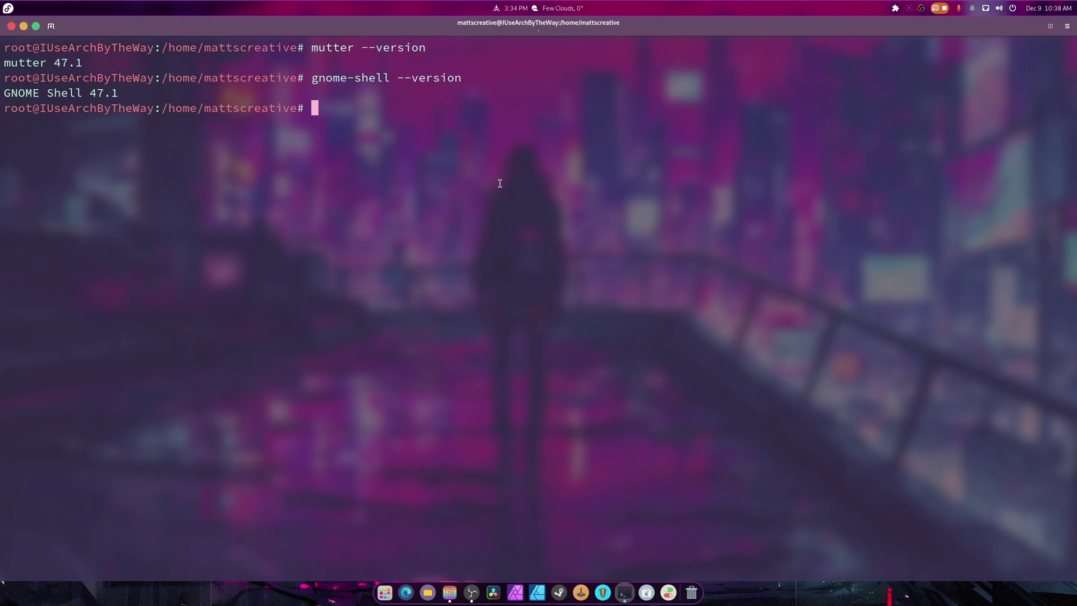
# Step: Run 'sudo dnf cmake make', which fails without an install subcommand
pyautogui.write('sudo dnf cmake make')
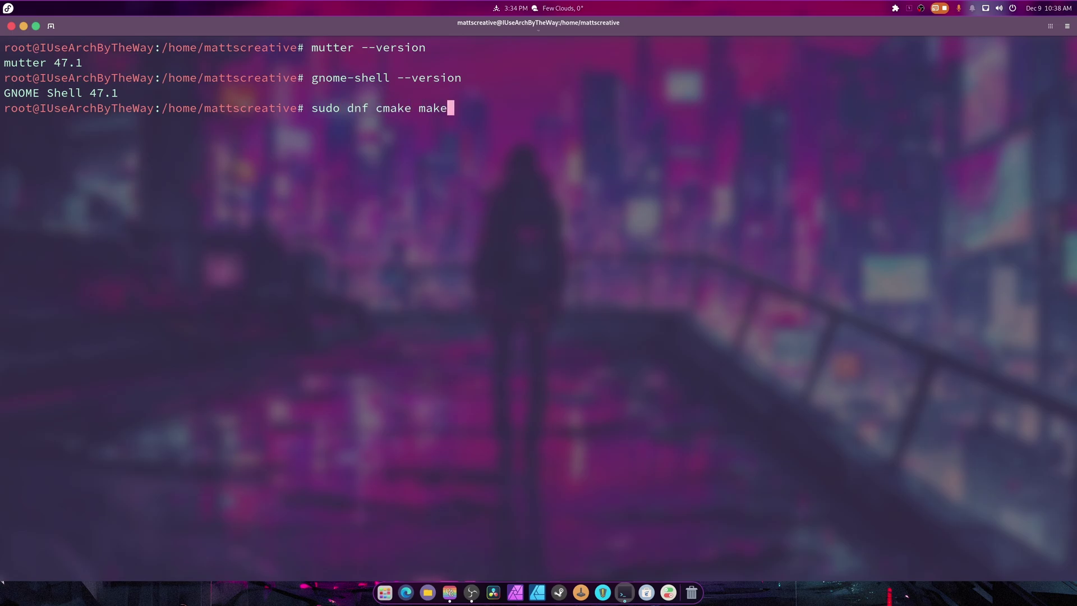
pyautogui.press('Return')
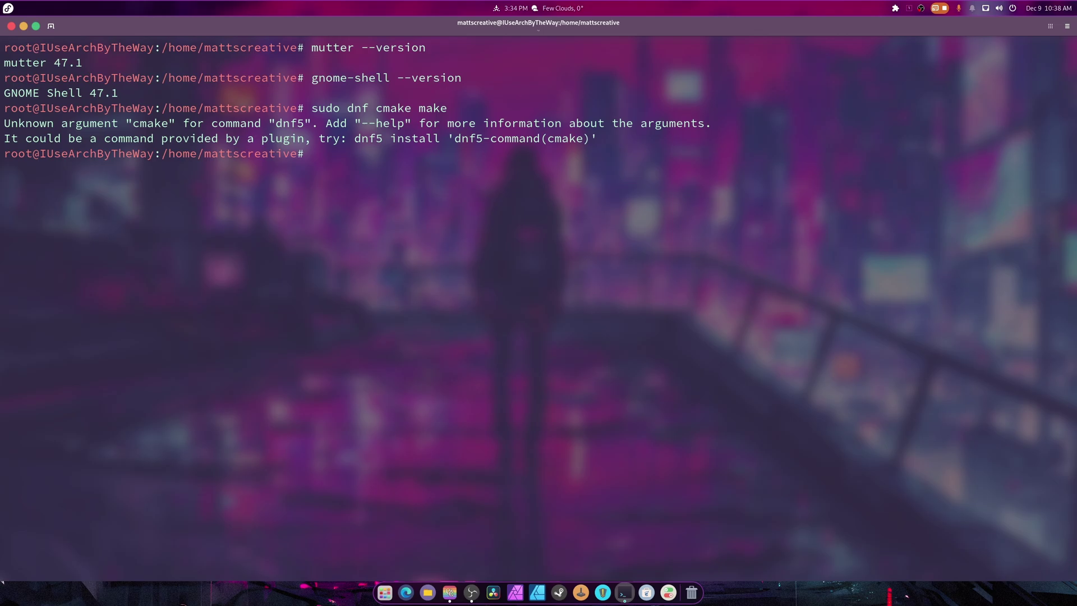
# Step: Correct it to 'sudo dnf in cmake make', install cmake 3.30.5 with dependencies, then clear
pyautogui.press('Up')
pyautogui.press('Left')
pyautogui.press('Left')
pyautogui.press('Left')
pyautogui.press('Left')
pyautogui.press('Left')
pyautogui.press('Left')
pyautogui.press('Left')
pyautogui.press('Left')
pyautogui.press('Left')
pyautogui.press('Left')
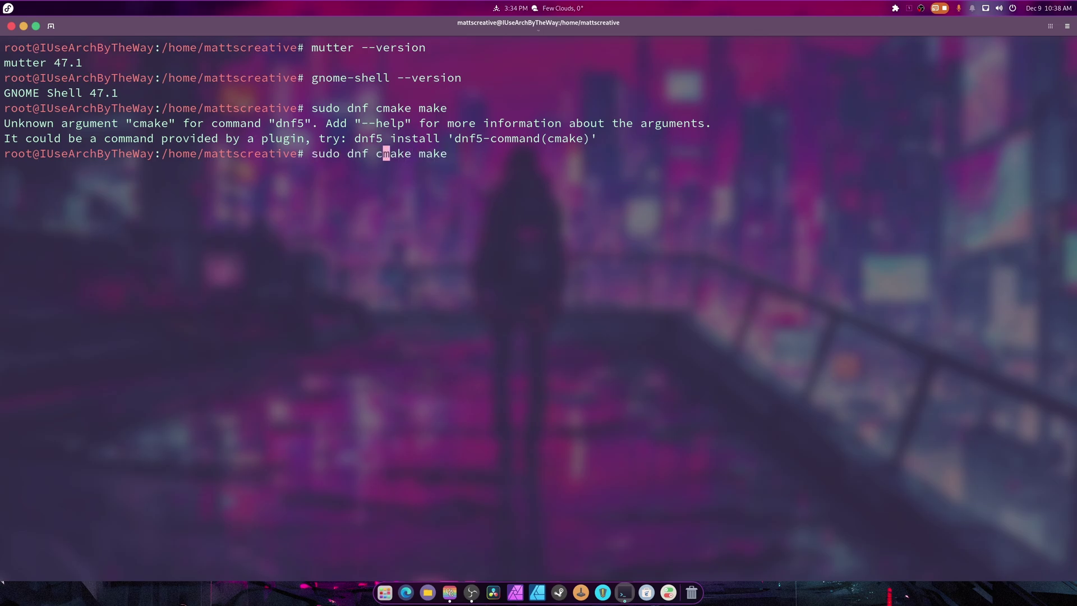
pyautogui.press('Left')
pyautogui.write('in')
pyautogui.press('Return')
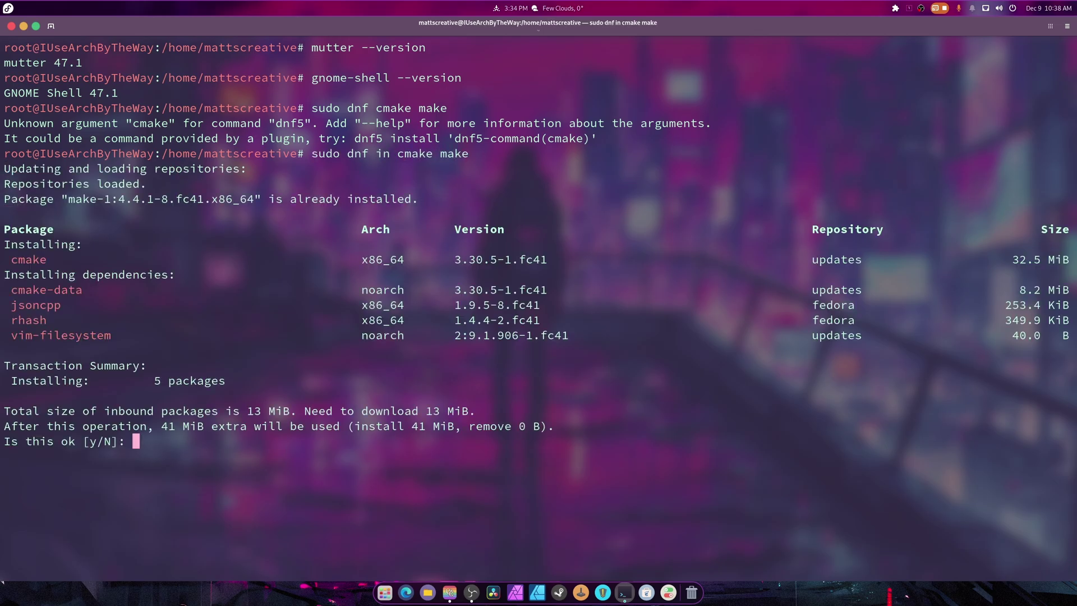
pyautogui.write('y')
pyautogui.press('Return')
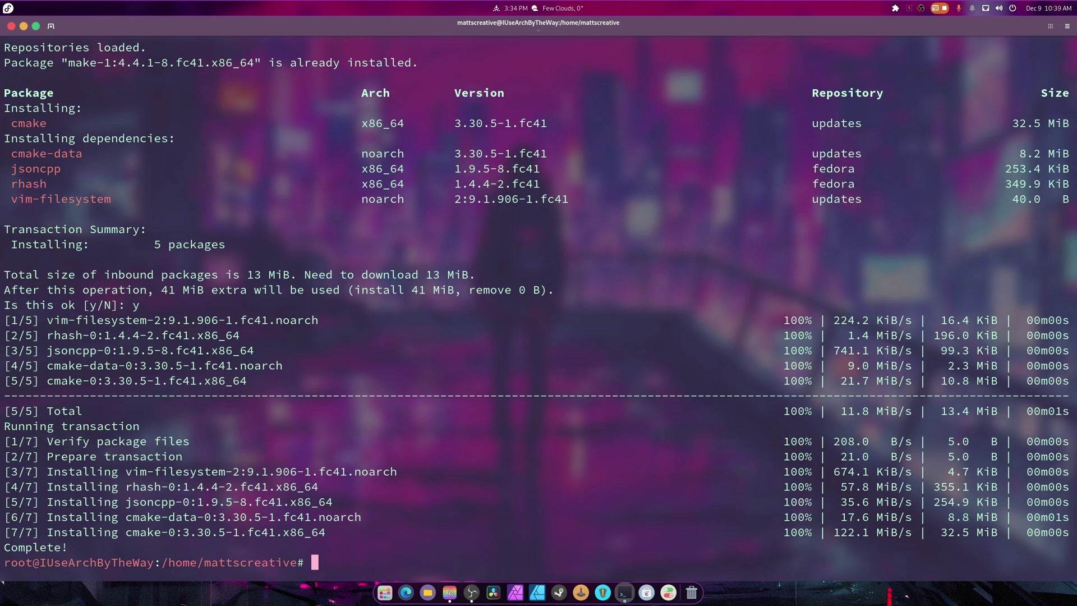
pyautogui.write('clear')
pyautogui.press('Return')
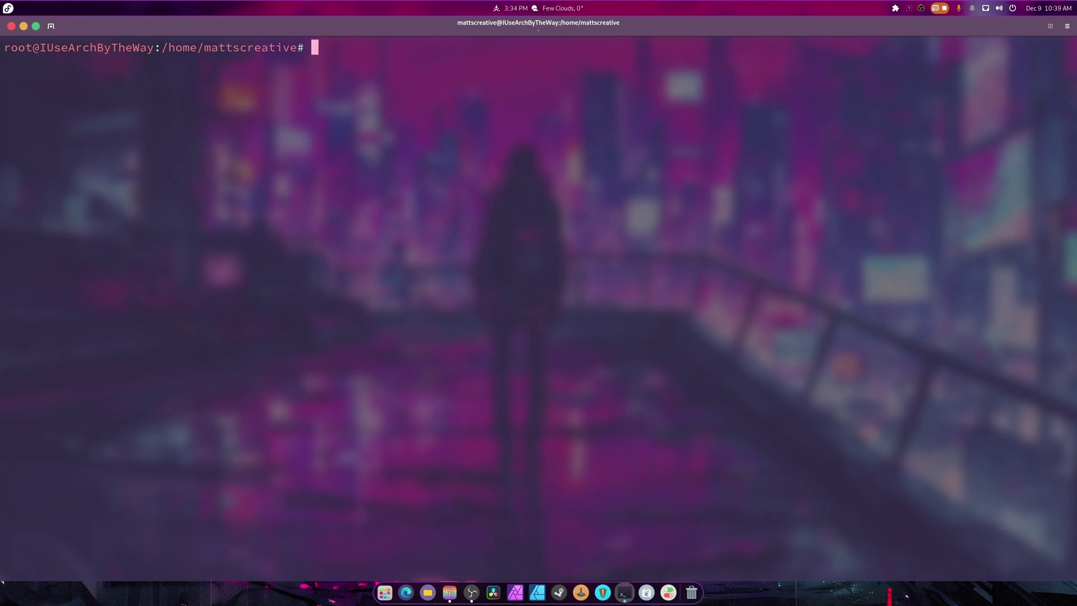
pyautogui.click(406, 592)
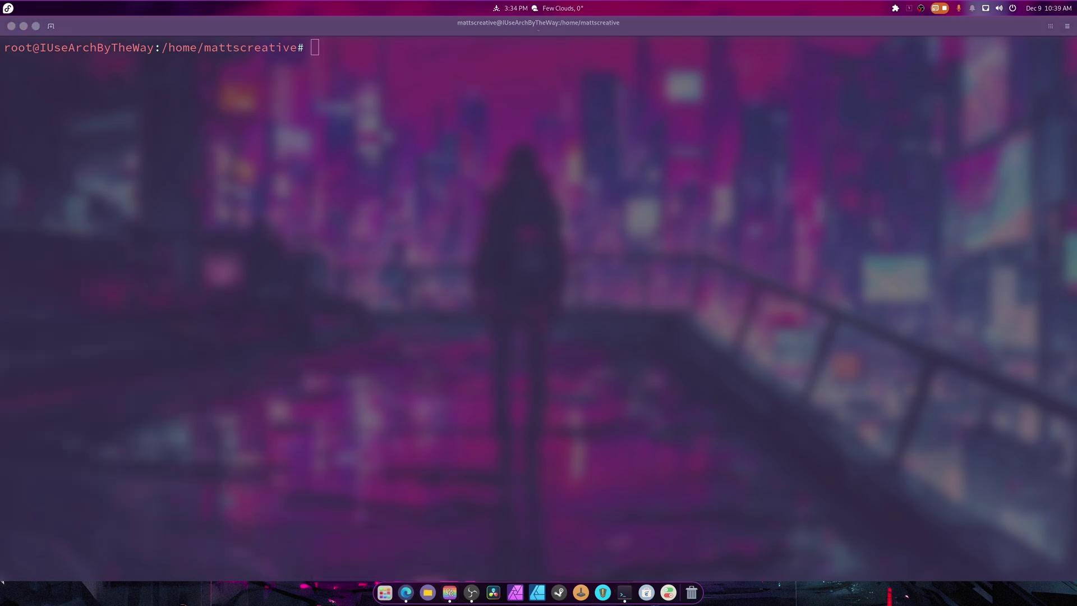
pyautogui.click(306, 182)
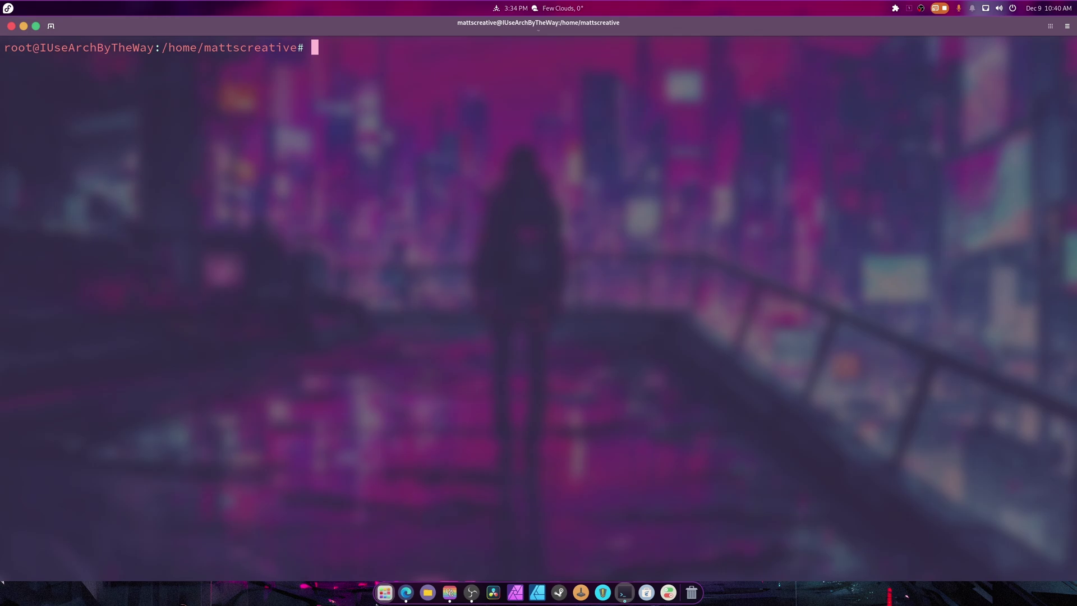
pyautogui.click(385, 592)
pyautogui.scroll(-1, 564, 470)
pyautogui.scroll(-1, 807, 493)
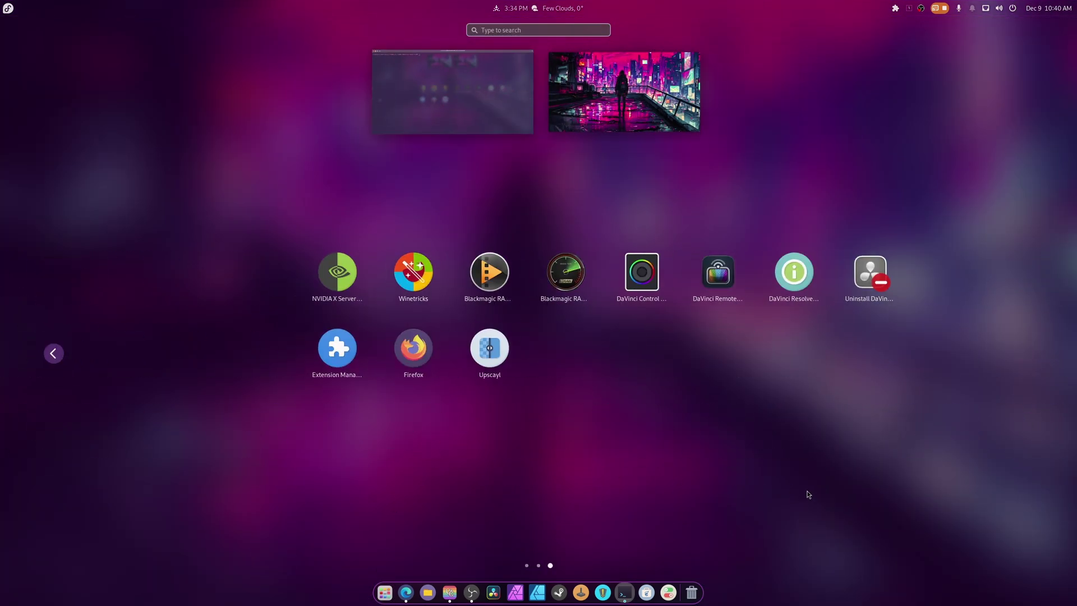
pyautogui.scroll(1, 620, 462)
pyautogui.scroll(-1, 561, 443)
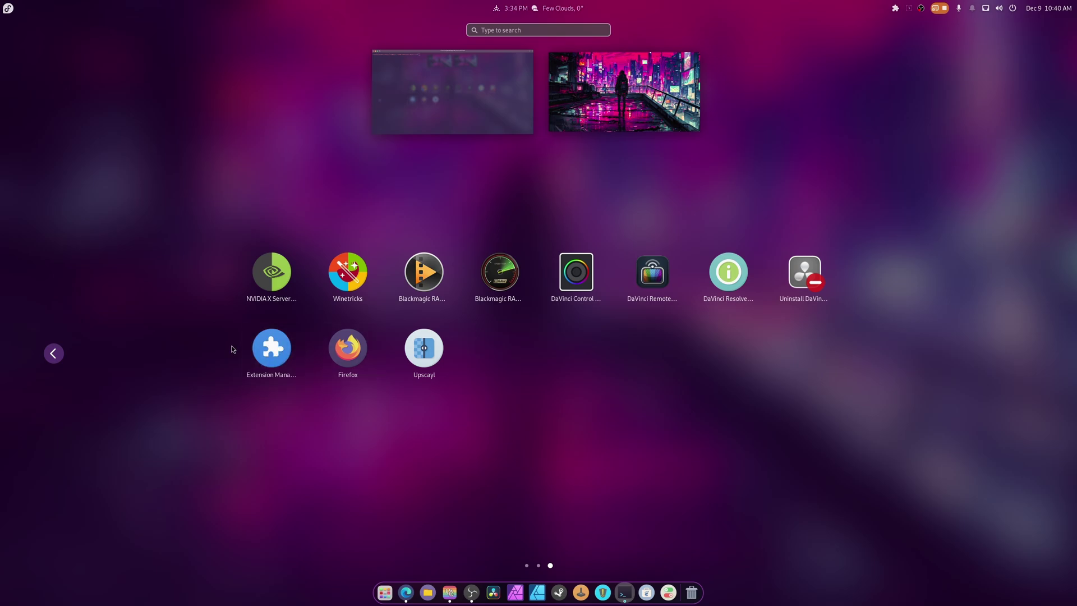
pyautogui.click(461, 128)
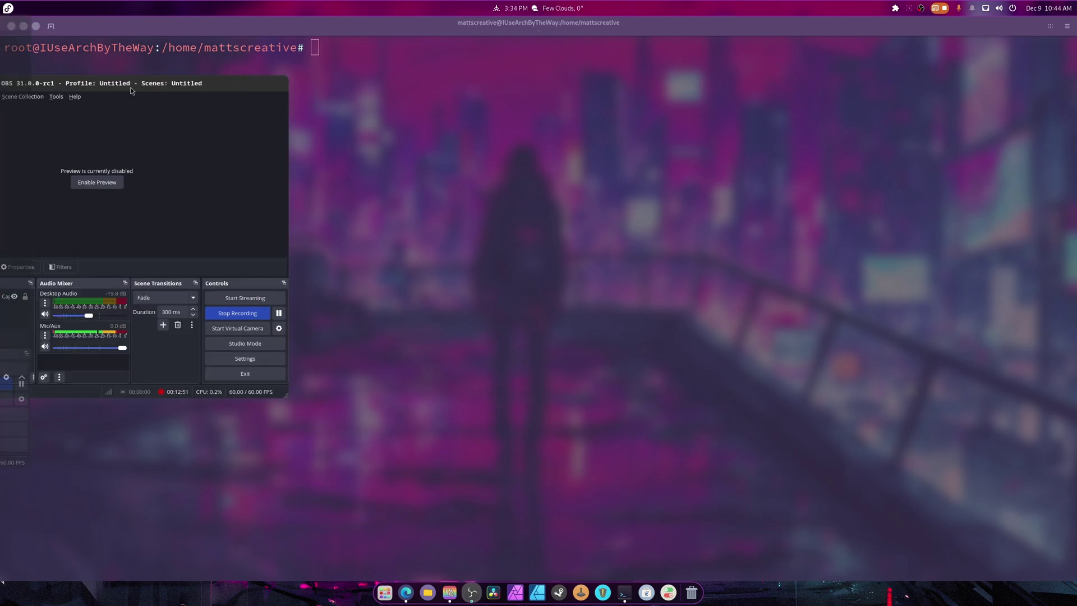
# Step: Drag the OBS window toward the screen centre, off the terminal
pyautogui.moveTo(118, 79); pyautogui.dragTo(0, 219)
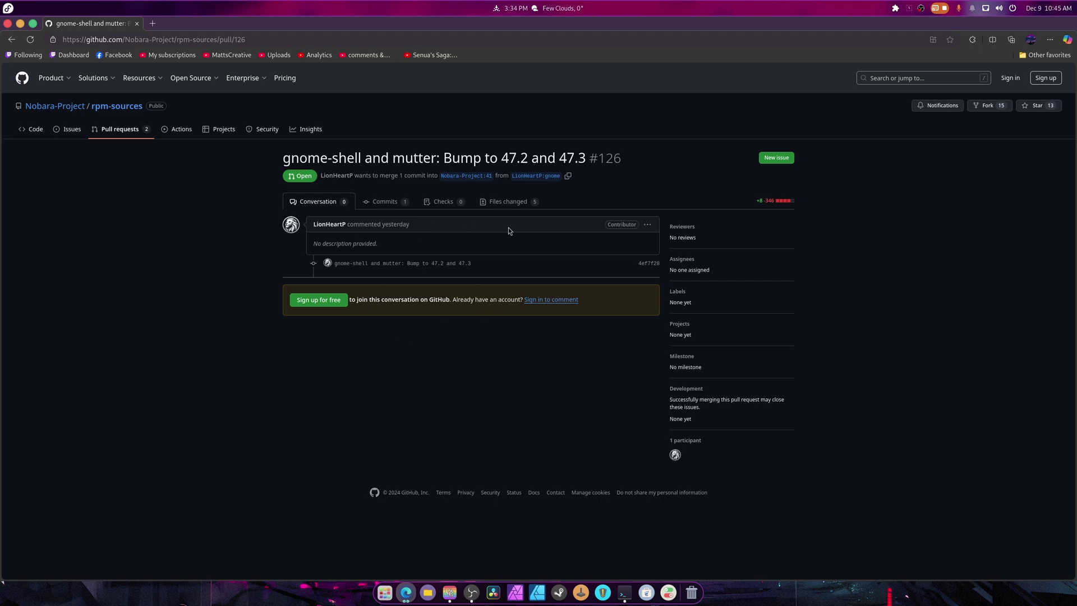
# Step: Scroll through the pull request's Files changed diffs, including the gnome-shell.spec and mutter.spec version bumps
pyautogui.click(508, 202)
pyautogui.scroll(-3, 503, 331)
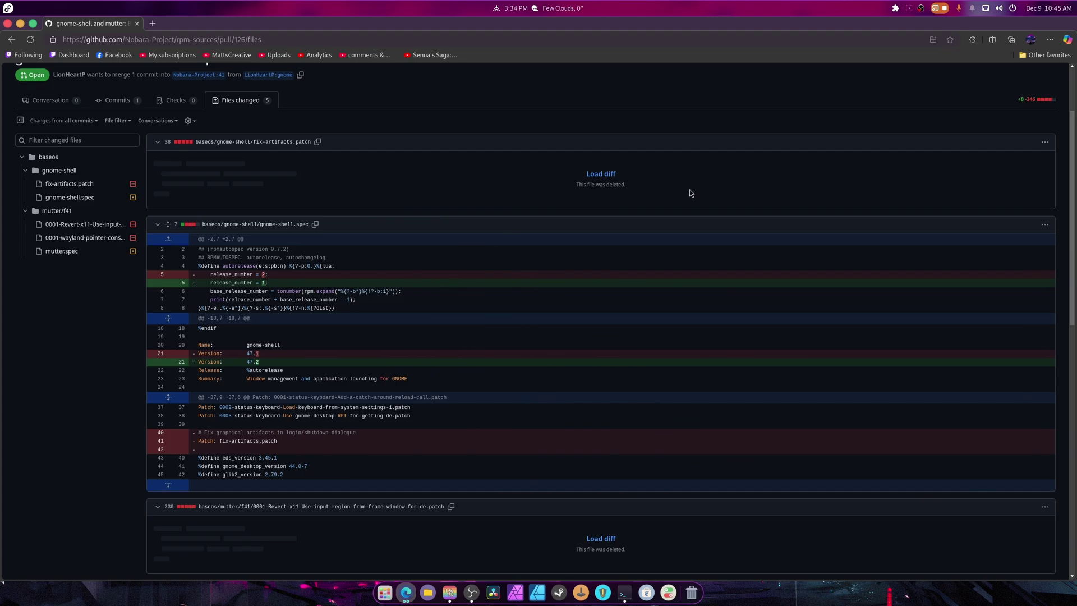
pyautogui.scroll(-15, 746, 269)
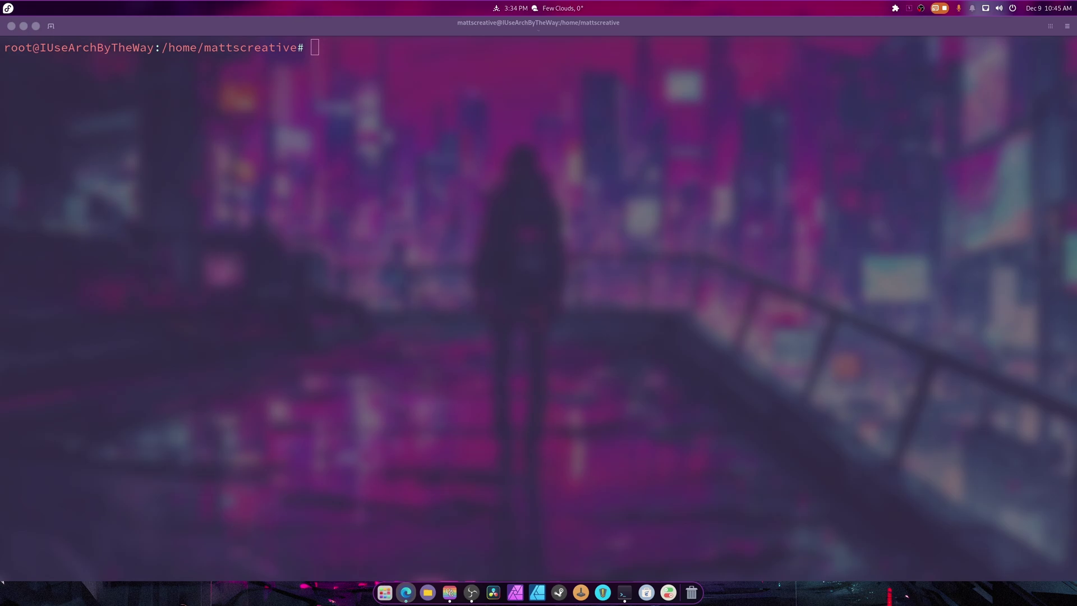
# Step: Close the Ptyxis terminal window, leaving only the desktop
pyautogui.click(11, 26)
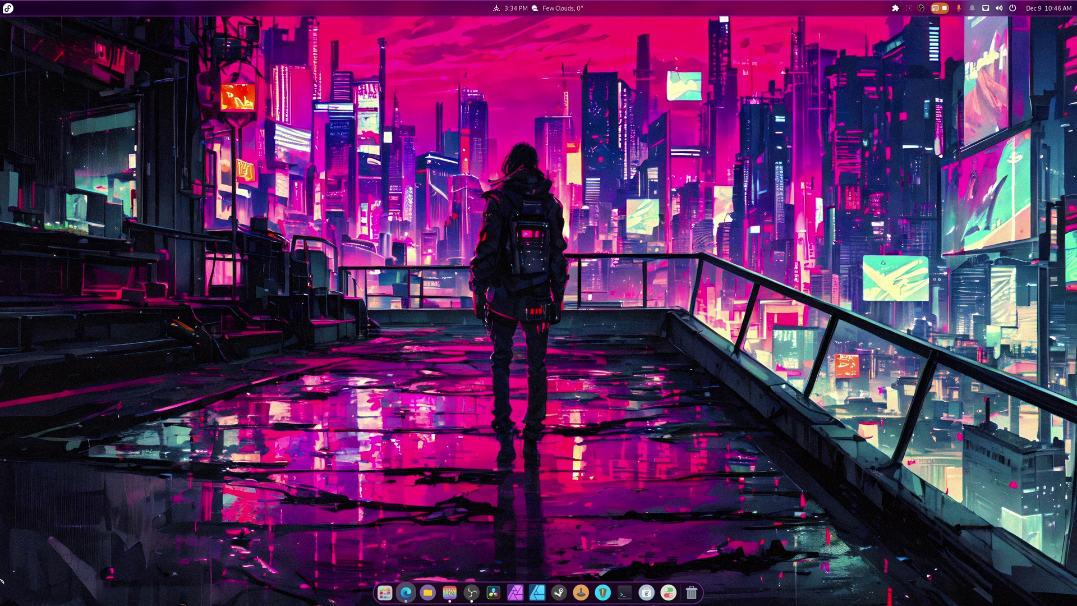
# Step: Launch Disks from the Utilities folder, maximize it, and select the 1.0 TB Sabrent Rocket disk
pyautogui.click(385, 592)
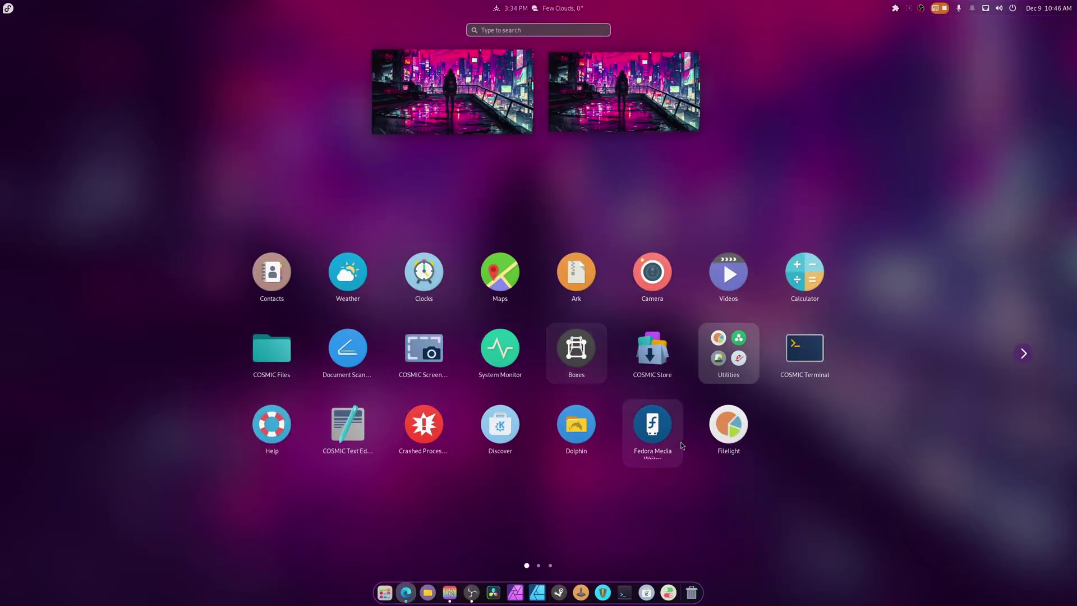
pyautogui.click(754, 369)
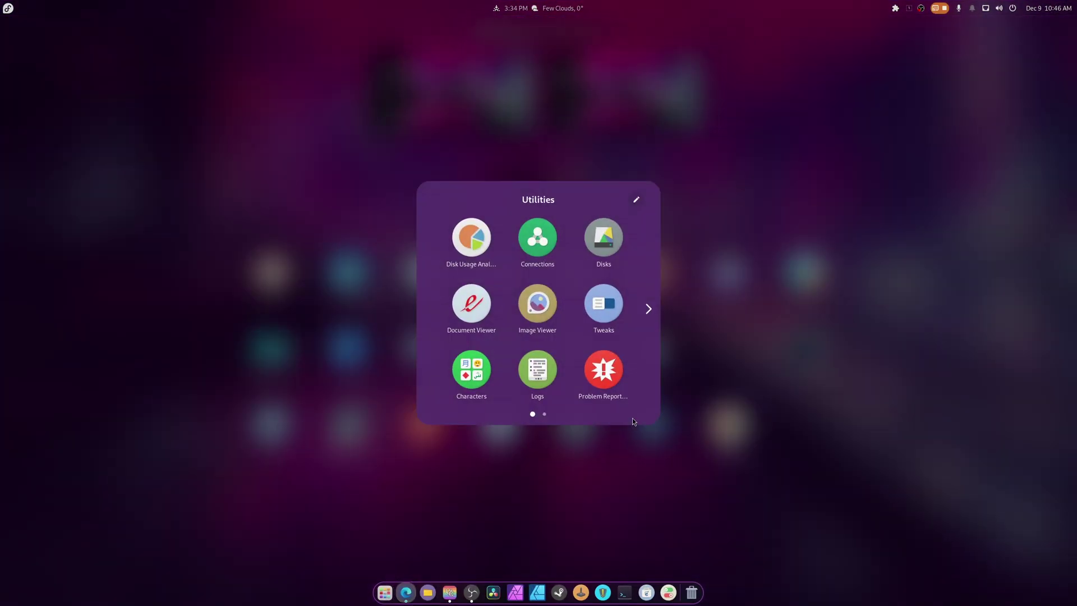
pyautogui.click(589, 242)
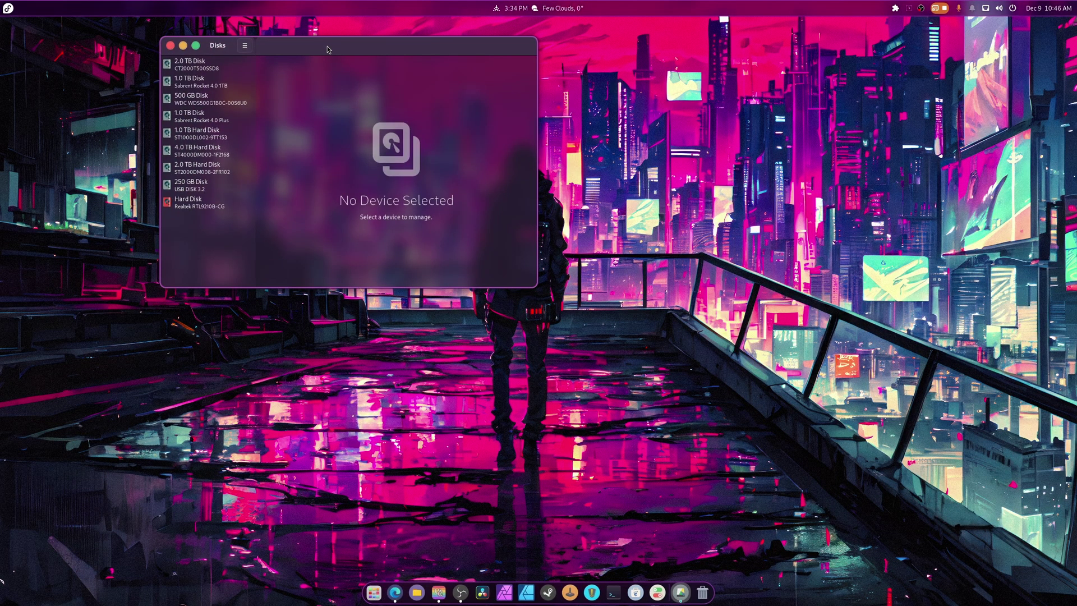
pyautogui.doubleClick(328, 50)
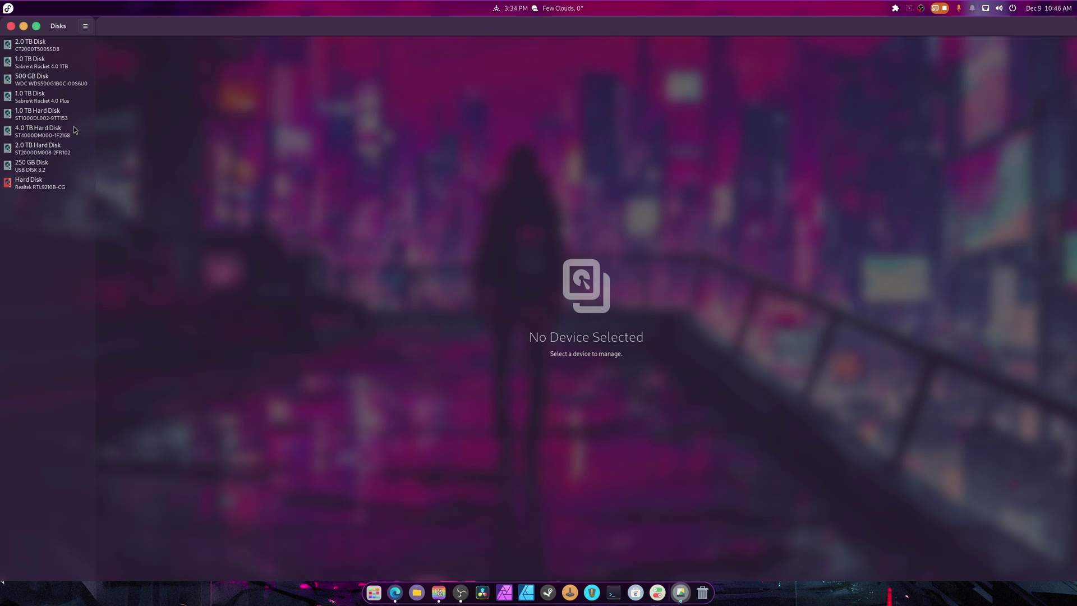
pyautogui.click(46, 63)
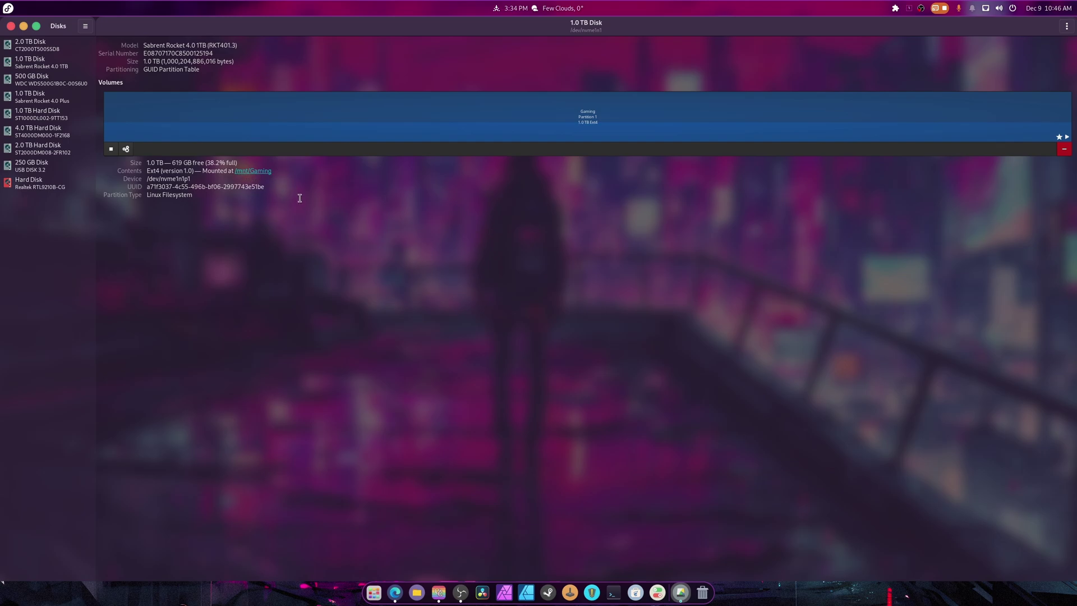
# Step: Make the 4.0 TB disk's Backup partition mount at startup, identified by-partlabel/Backup, authenticating as administrator
pyautogui.click(37, 133)
pyautogui.click(127, 158)
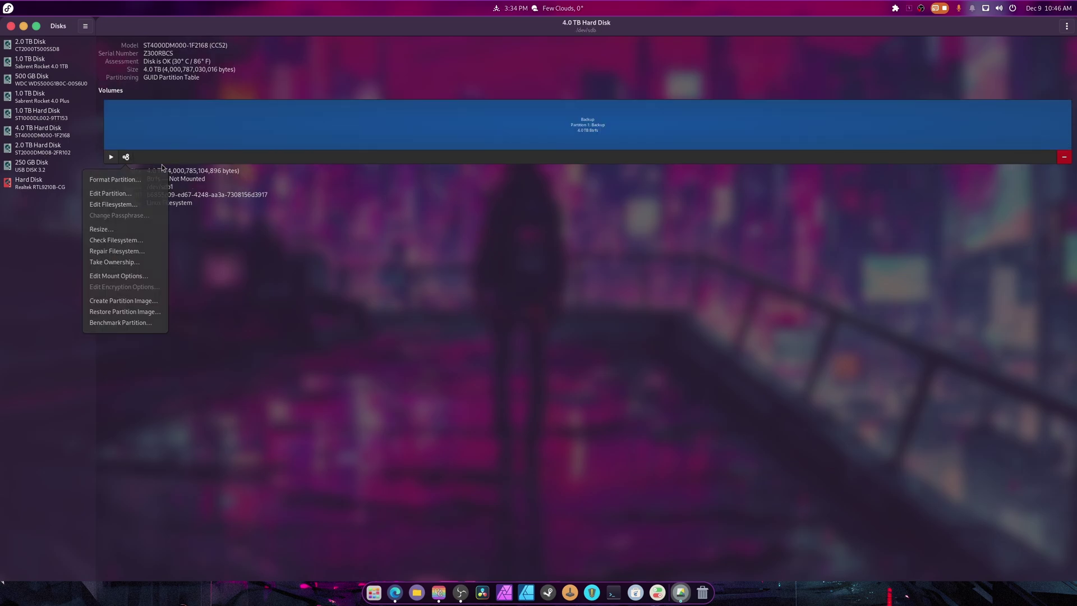
pyautogui.click(121, 276)
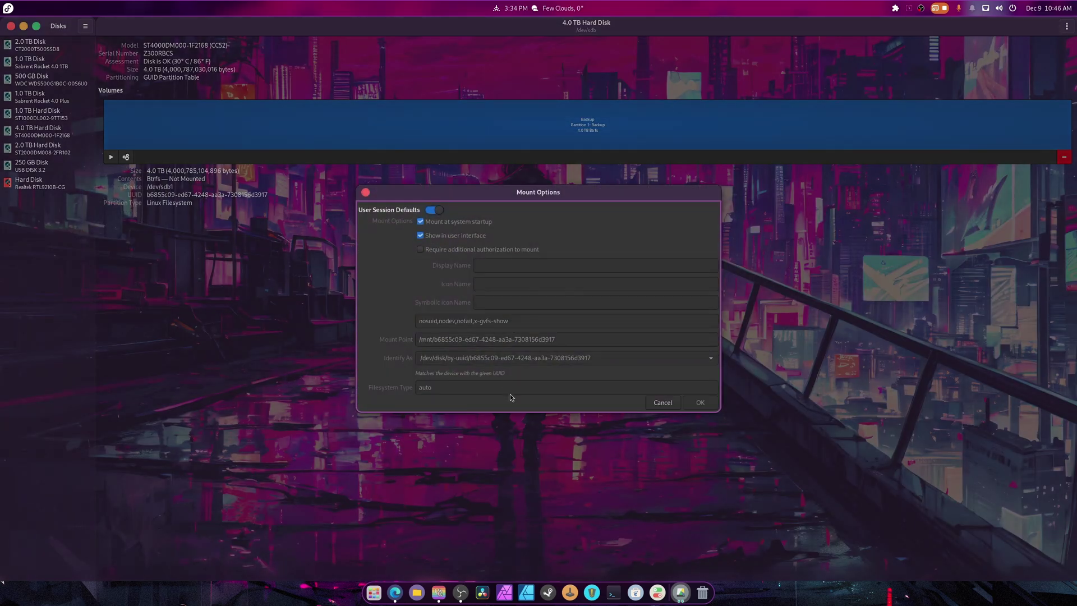
pyautogui.click(435, 211)
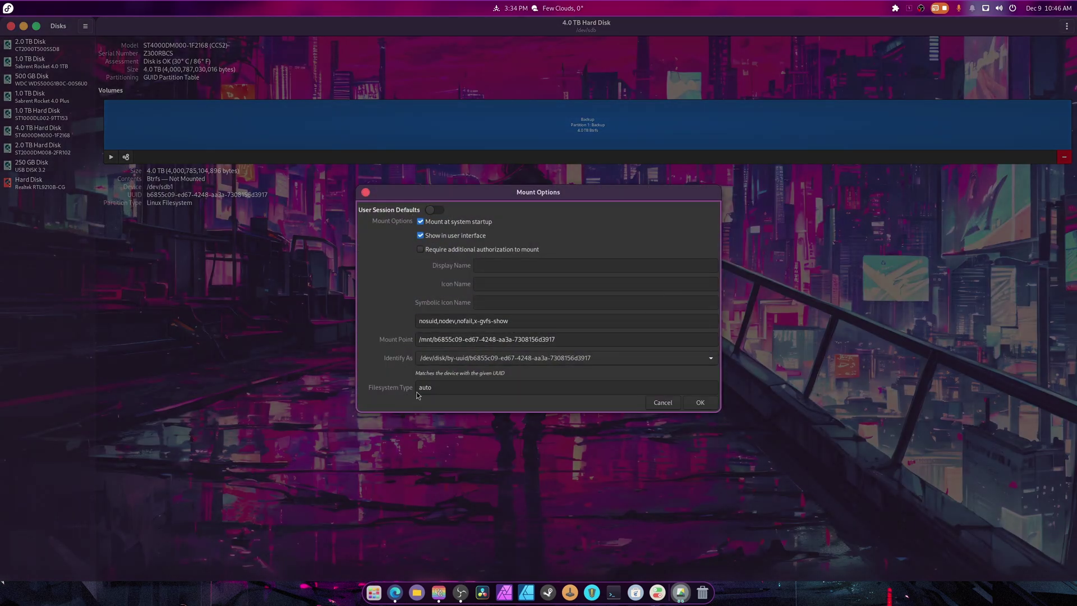
pyautogui.click(488, 358)
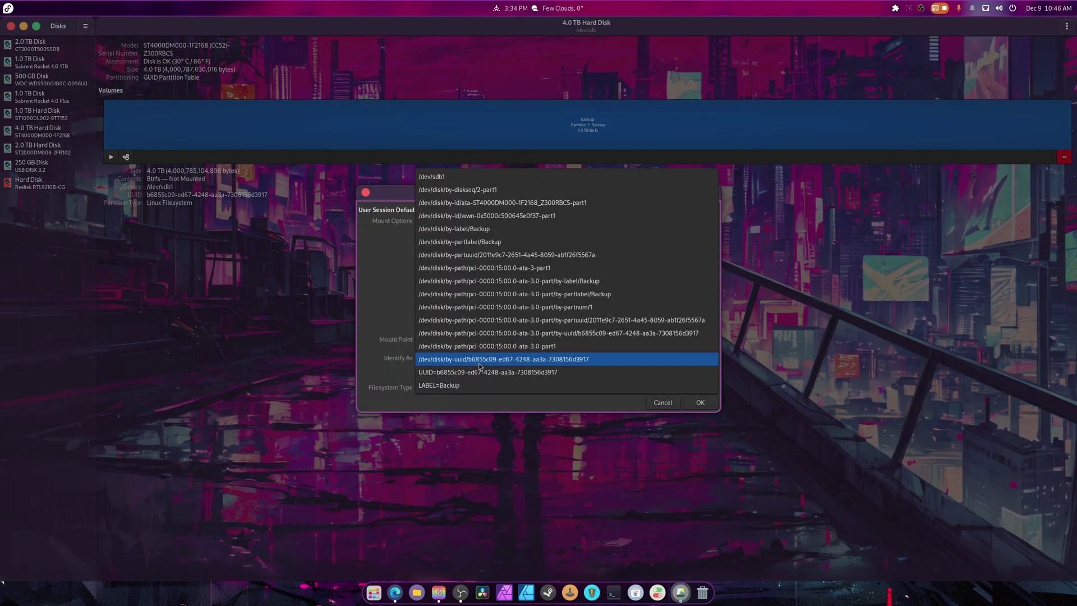
pyautogui.click(483, 247)
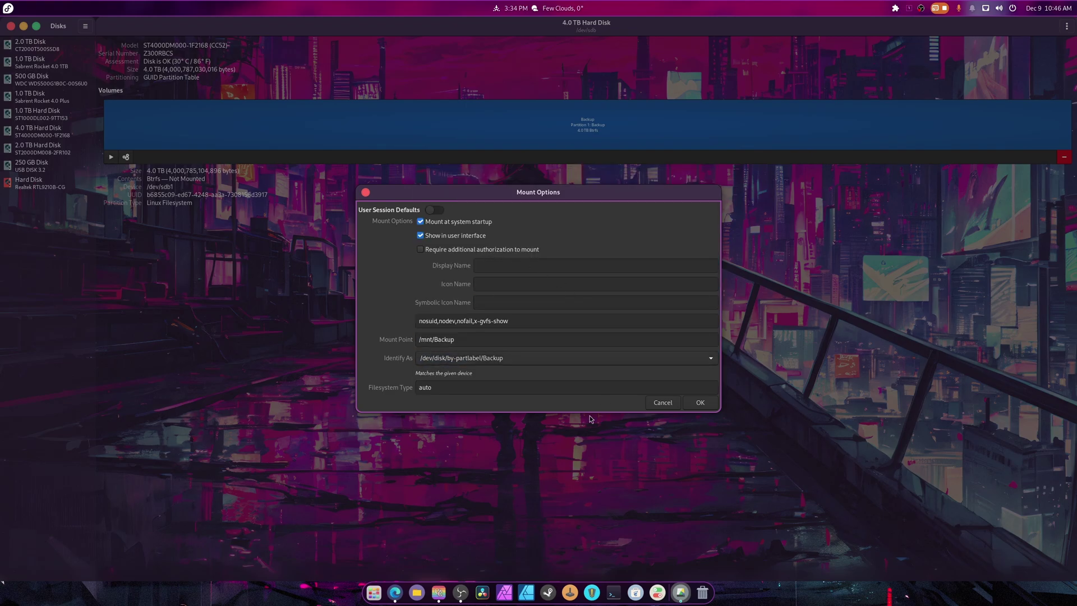
pyautogui.click(700, 402)
pyautogui.hotkey('ctrl', 'v')
pyautogui.press('Return')
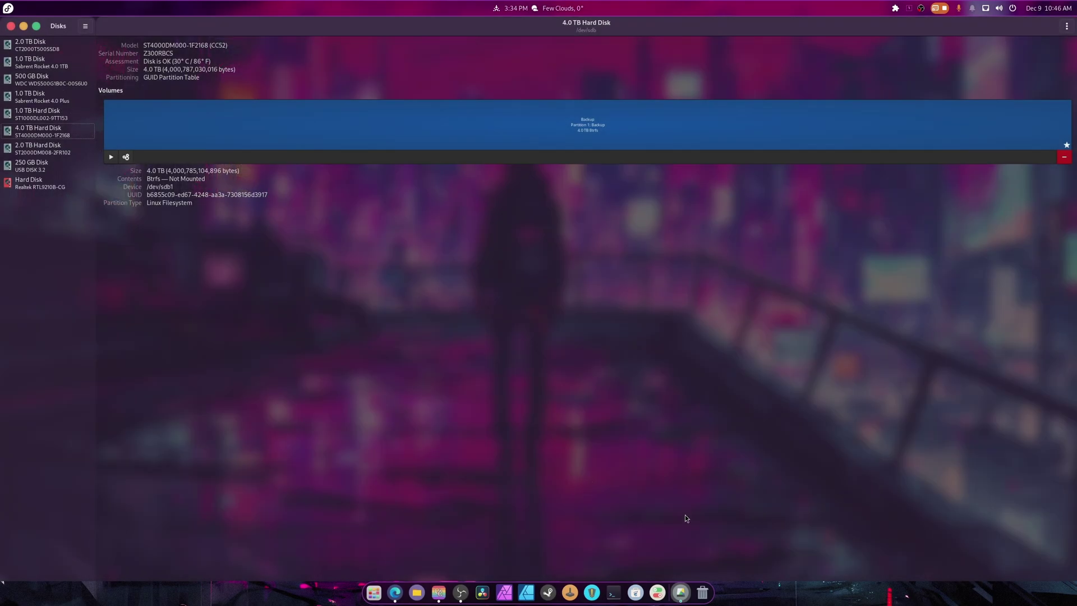
# Step: Mount the Backup partition now, authenticating with the administrator password
pyautogui.click(111, 157)
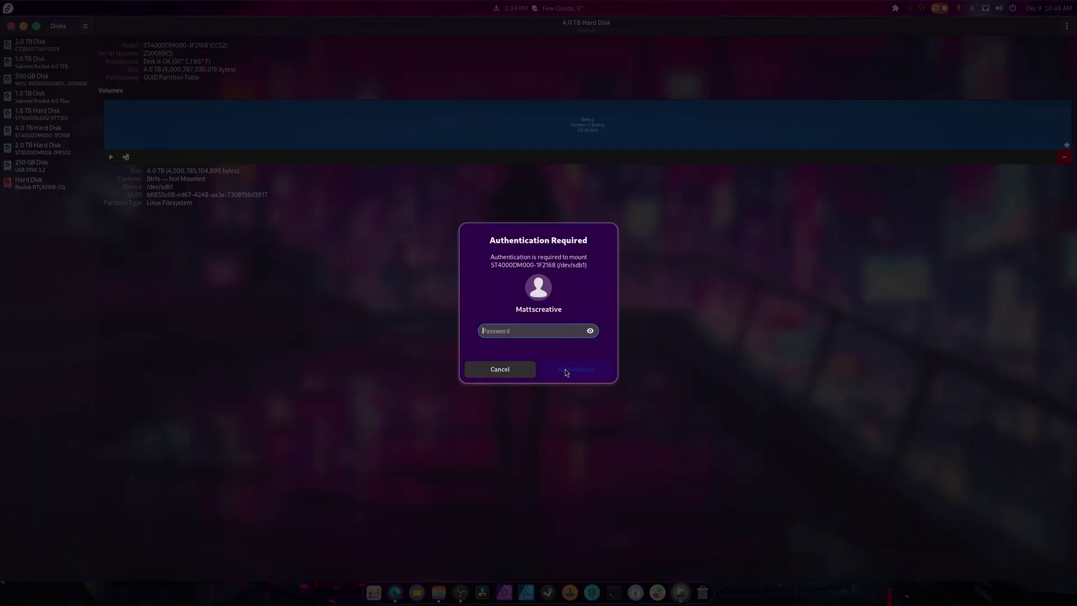
pyautogui.hotkey('ctrl', 'v')
pyautogui.click(565, 369)
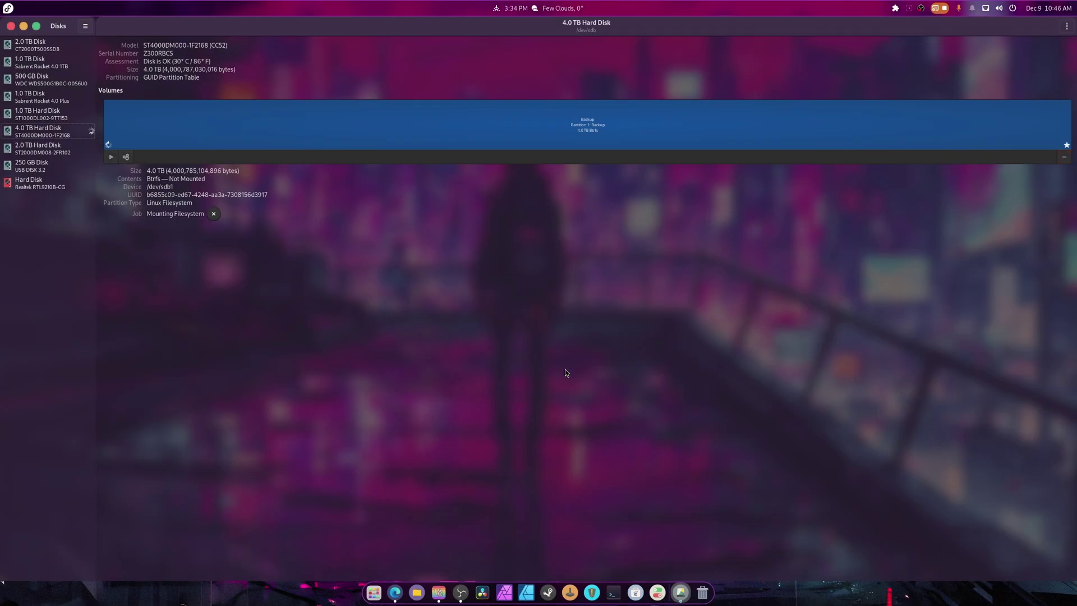